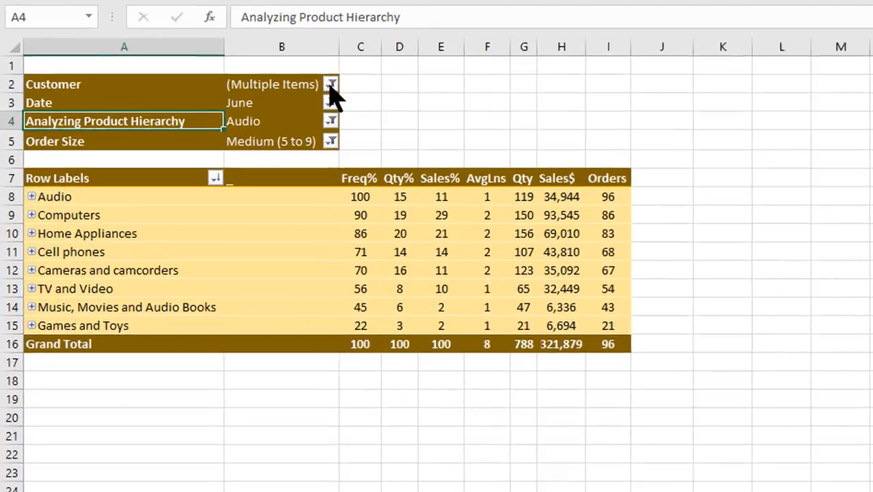
Filter the Customer field to all of England under Europe > United Kingdom, excluding Scotland.
left_click(283, 72)
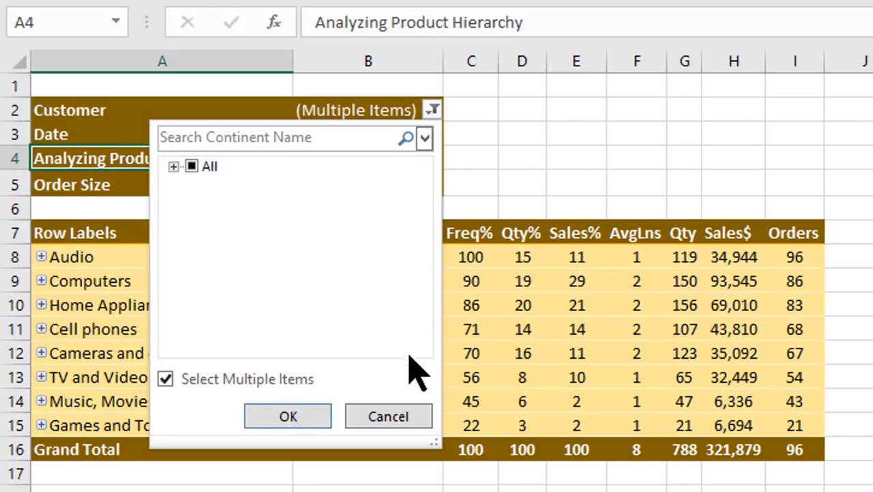
left_click(173, 167)
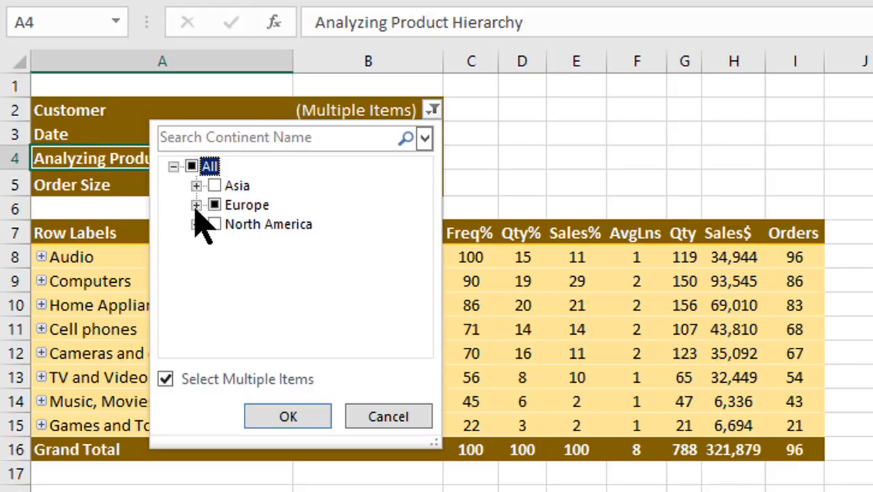
left_click(195, 204)
left_click(236, 300)
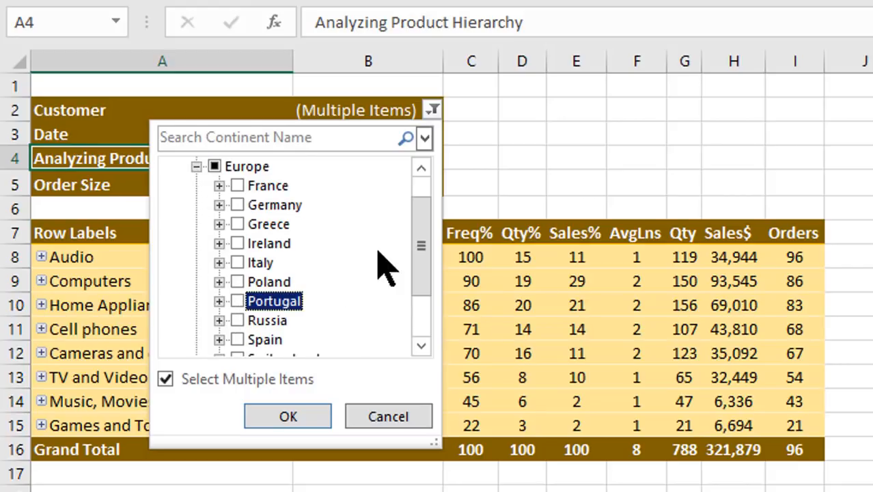
left_click_drag(418, 263, 427, 313)
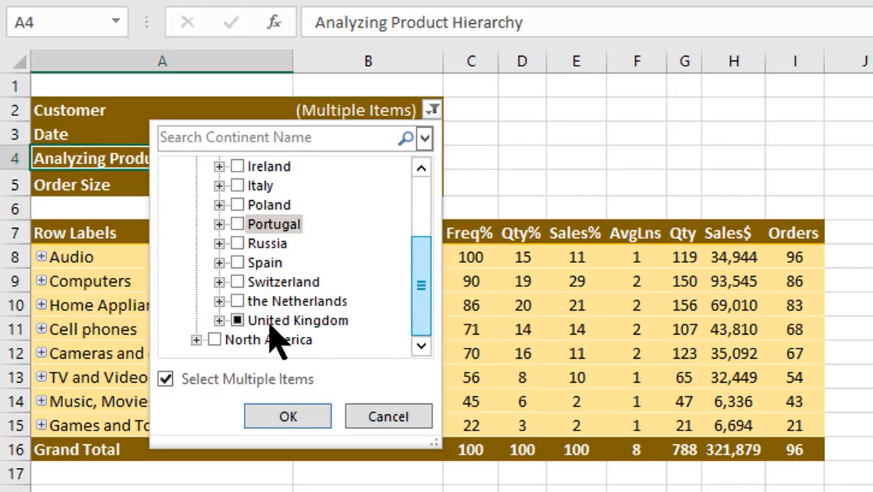
left_click(219, 321)
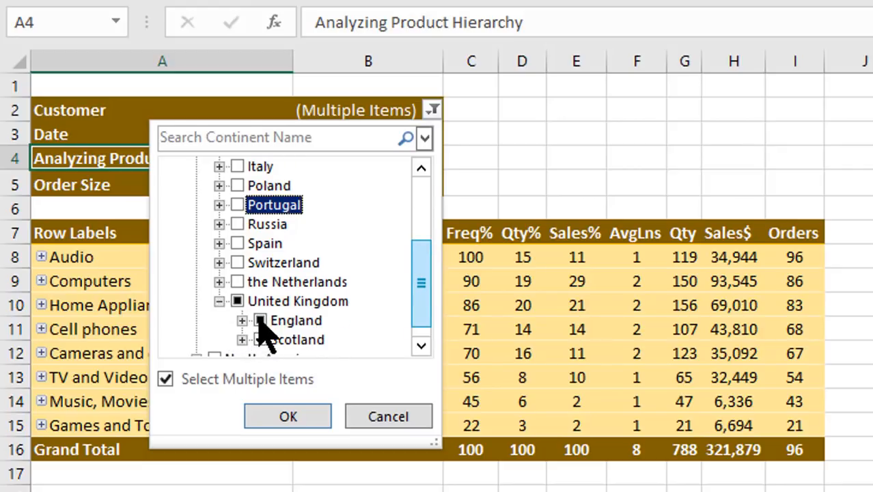
left_click(260, 320)
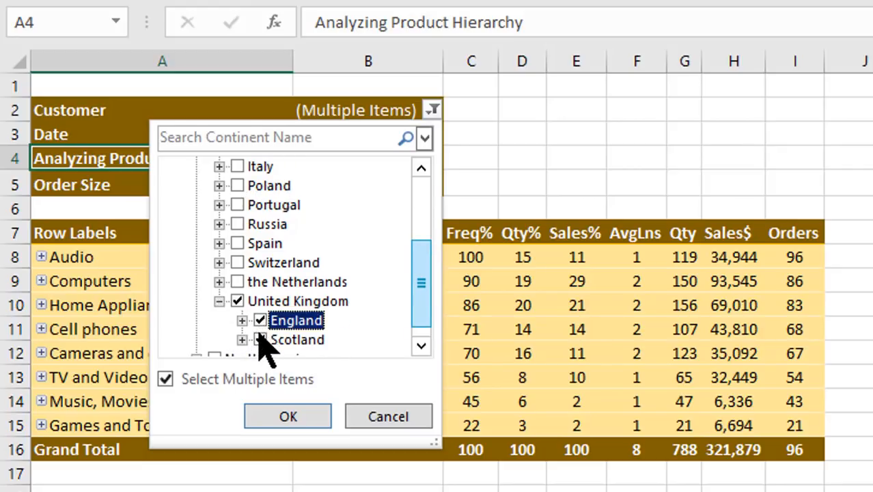
left_click(296, 339)
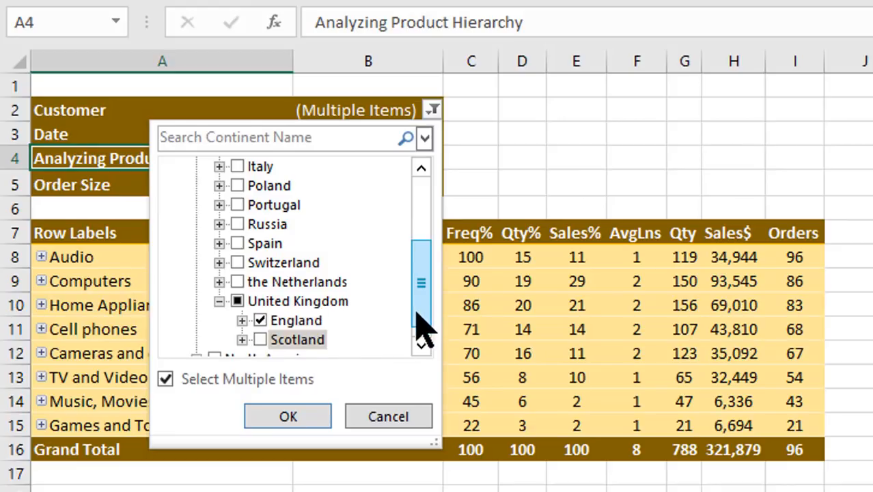
scroll(416, 325, "down", 1)
left_click_drag(415, 326, 365, 313)
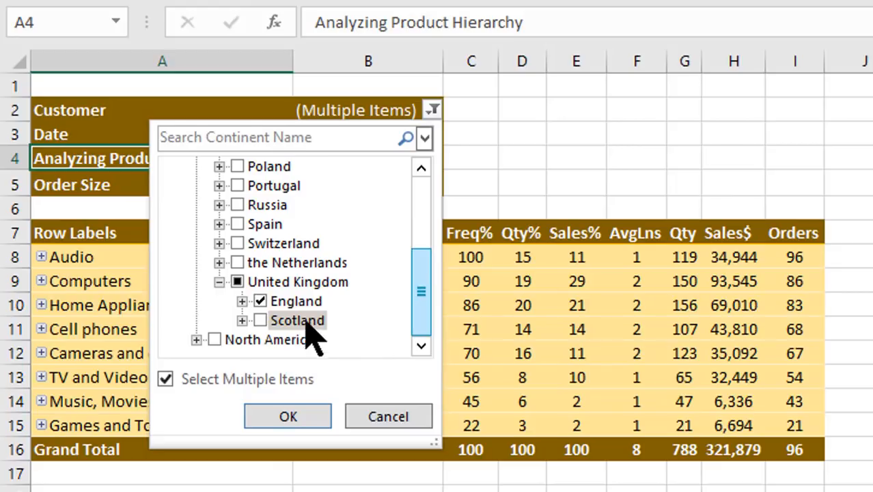
left_click(242, 301)
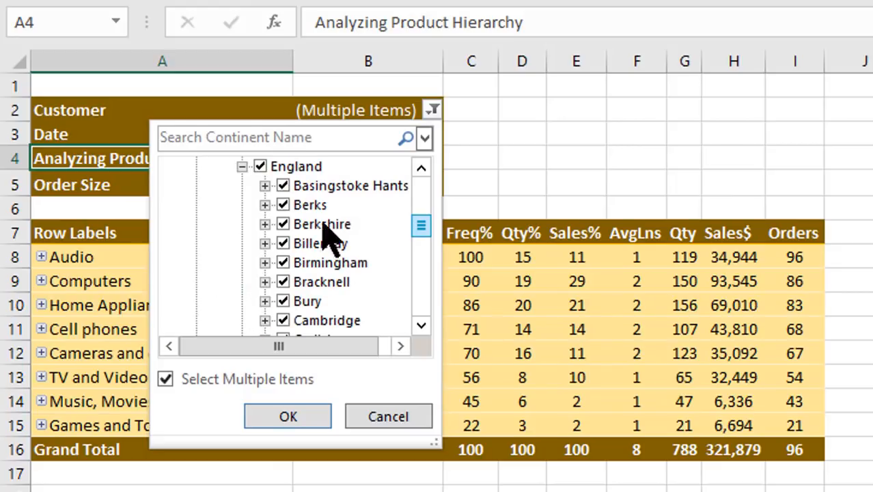
left_click_drag(419, 230, 420, 211)
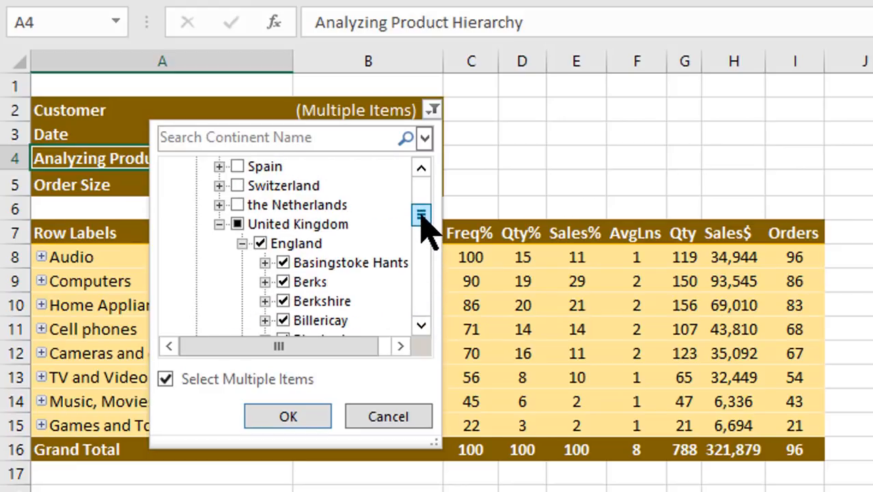
left_click(319, 423)
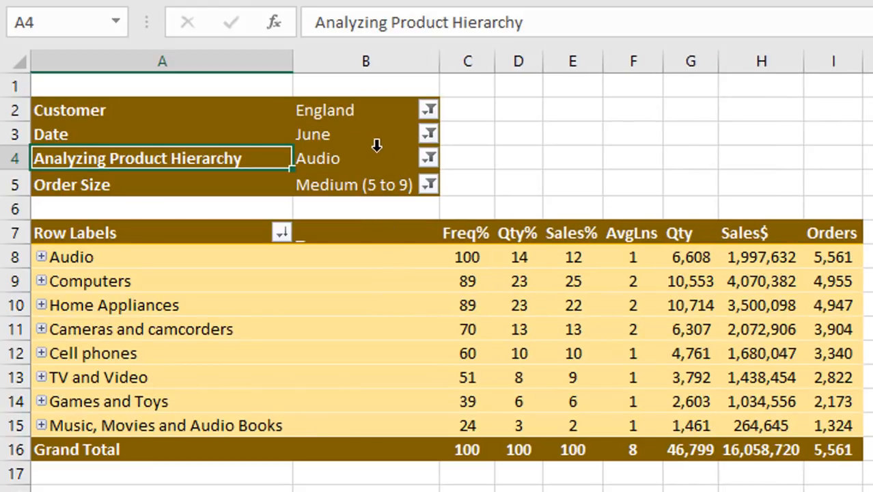
Check which months of fiscal year 2009 are selected in the Date filter.
left_click(423, 134)
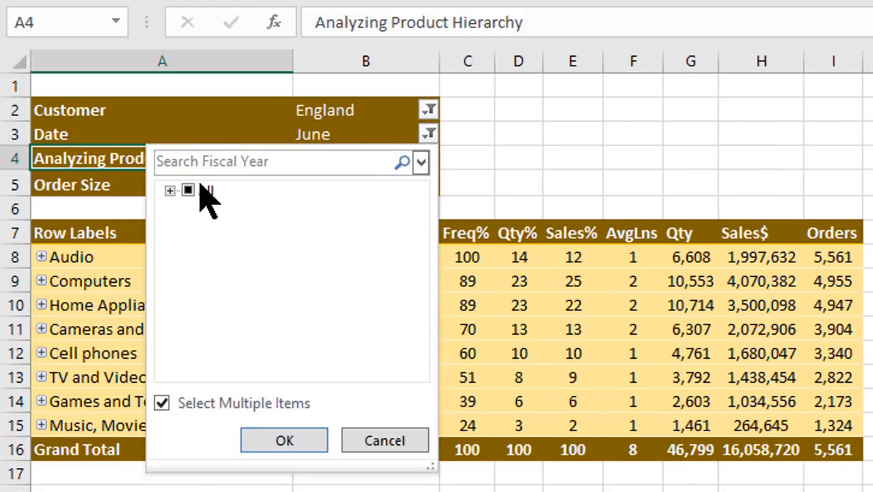
left_click(170, 191)
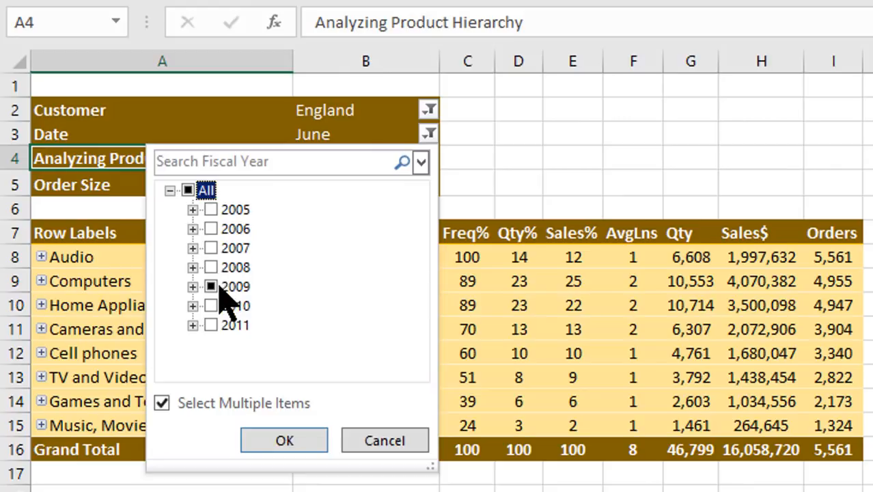
left_click(193, 286)
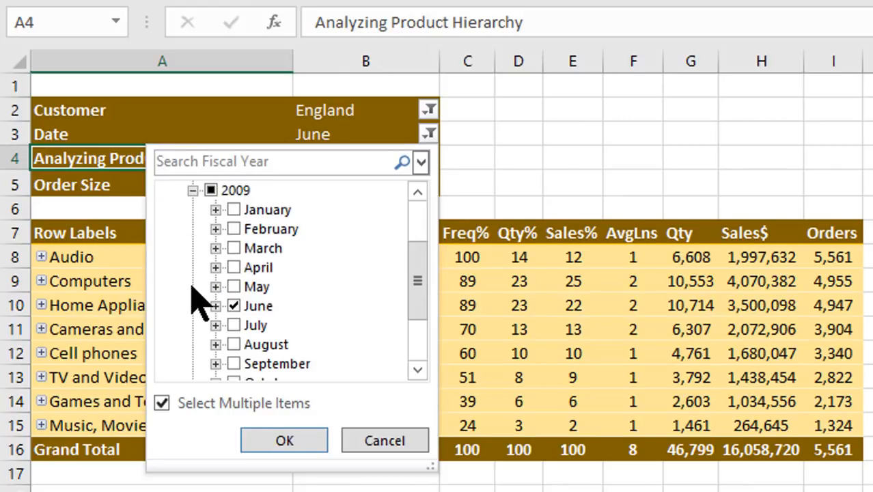
left_click(301, 442)
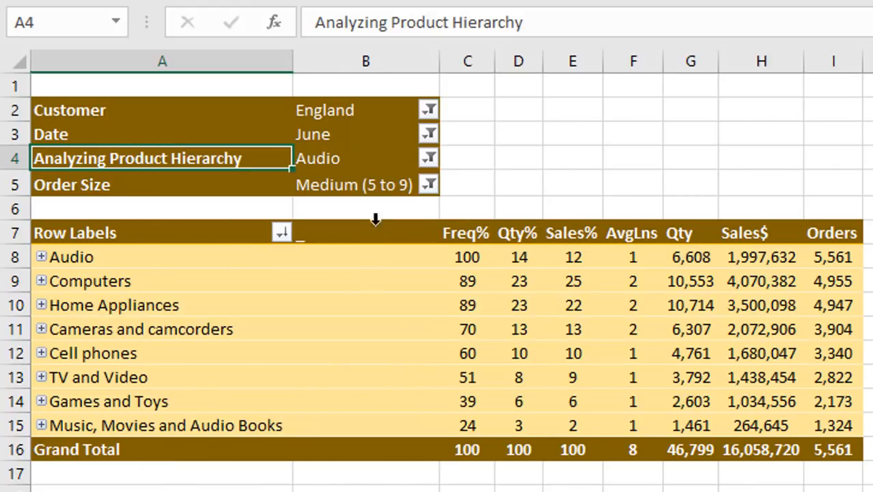
Browse the subcategories in the Analyzing Product Hierarchy filter and set it to Bluetooth Headphones under Audio.
left_click(429, 158)
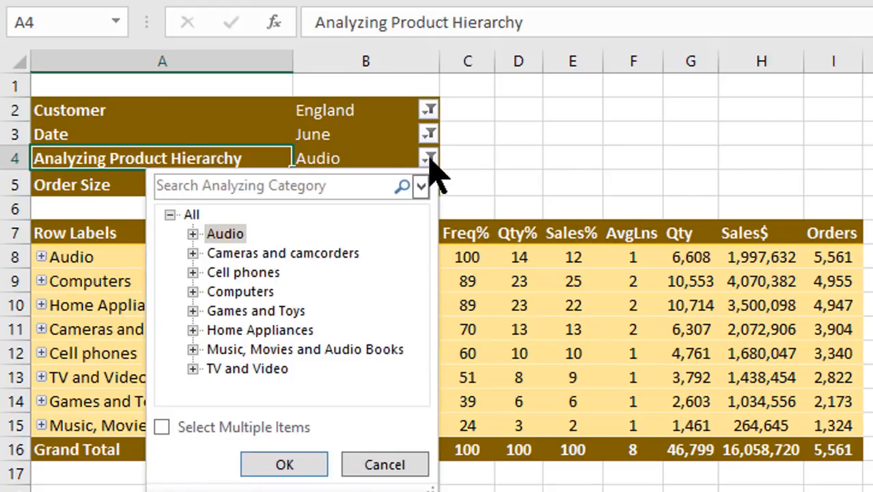
left_click(193, 234)
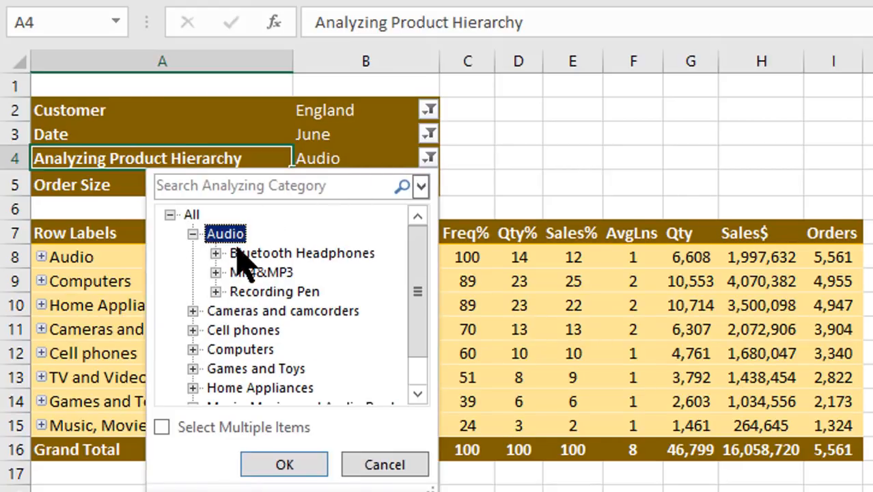
left_click(192, 311)
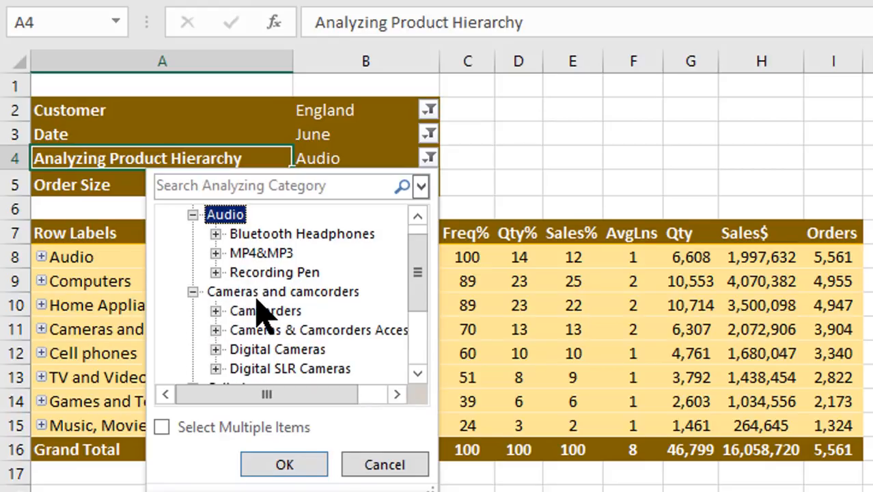
left_click(216, 253)
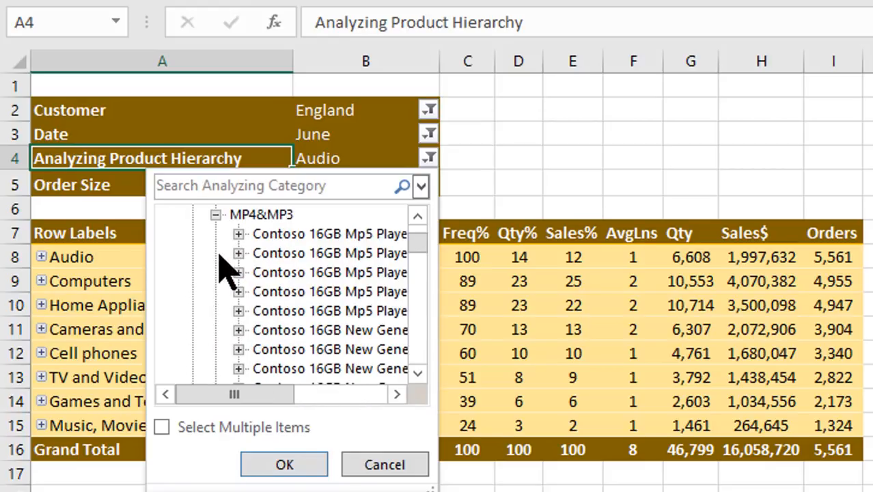
left_click(260, 218)
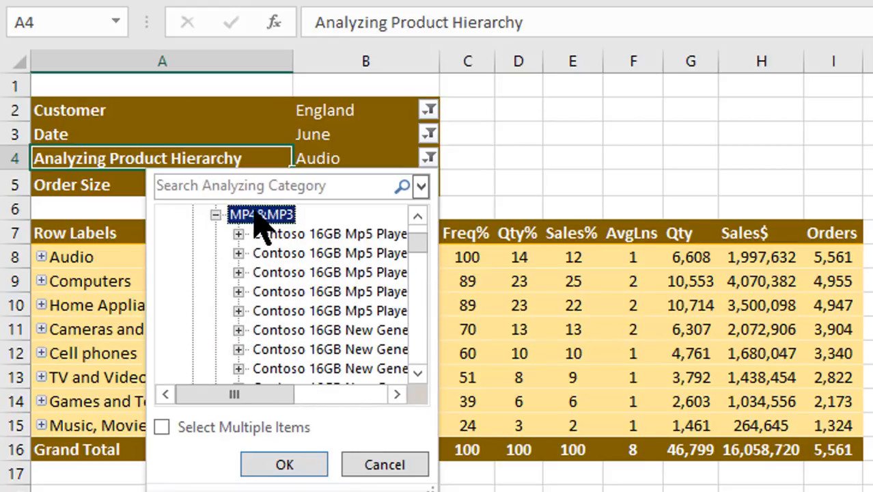
left_click(216, 215)
scroll(220, 222, "up", 1)
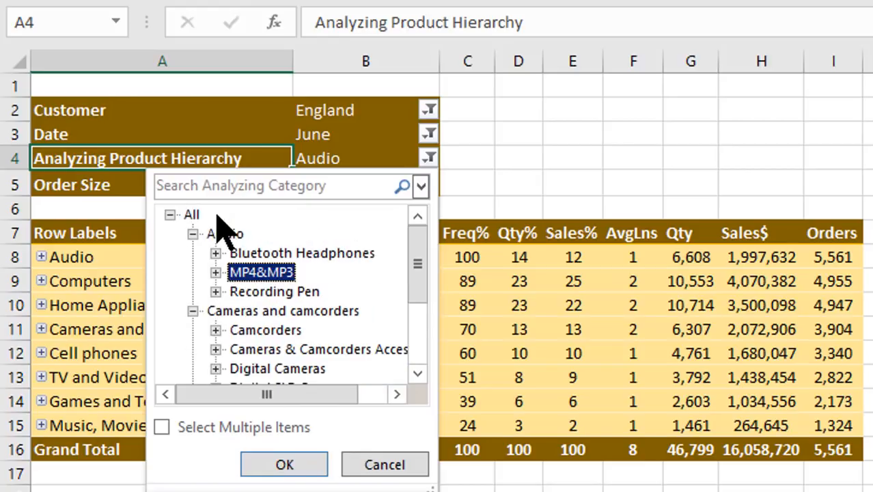
left_click(247, 254)
left_click(216, 252)
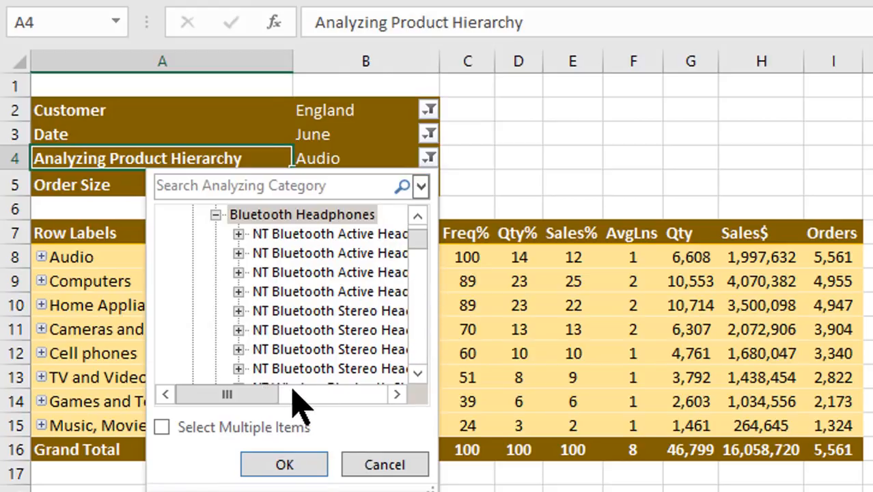
mouse_move(273, 394)
left_mouse_down()
mouse_move(338, 395)
mouse_move(263, 397)
left_mouse_up()
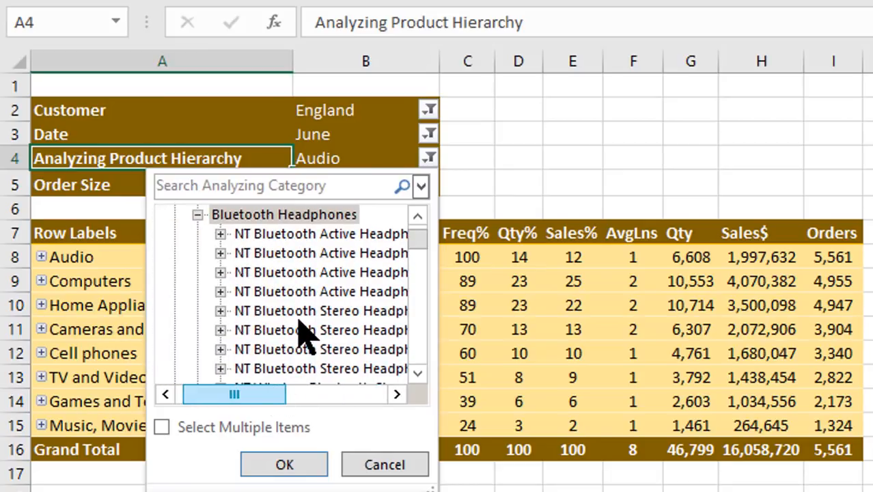
mouse_move(414, 238)
left_mouse_down()
mouse_move(421, 308)
mouse_move(421, 239)
left_mouse_up()
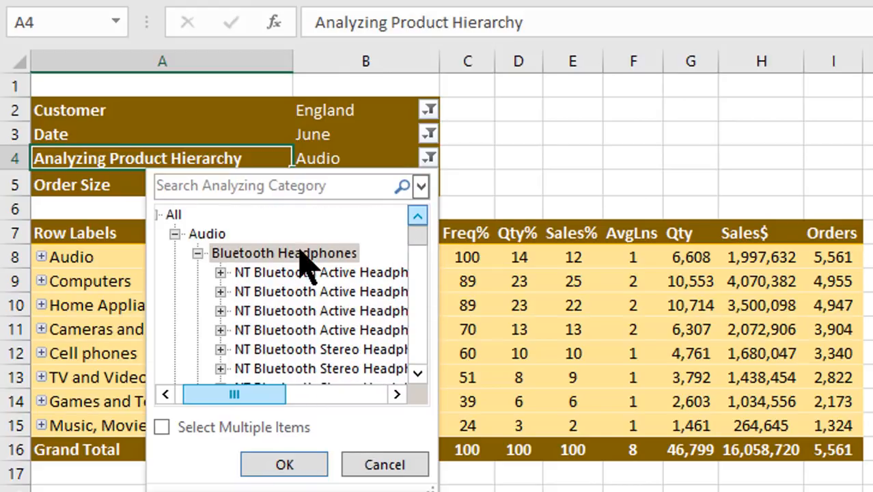
left_click(290, 465)
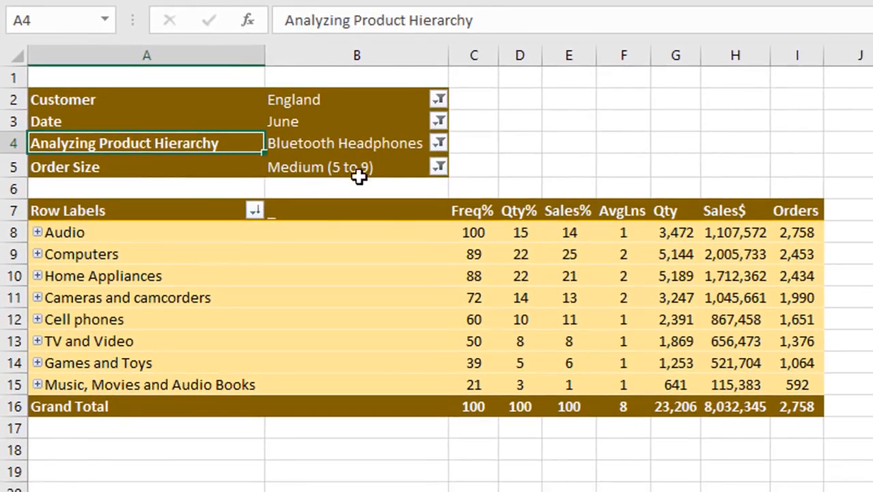
Set the Order Size filter to All.
left_click(436, 166)
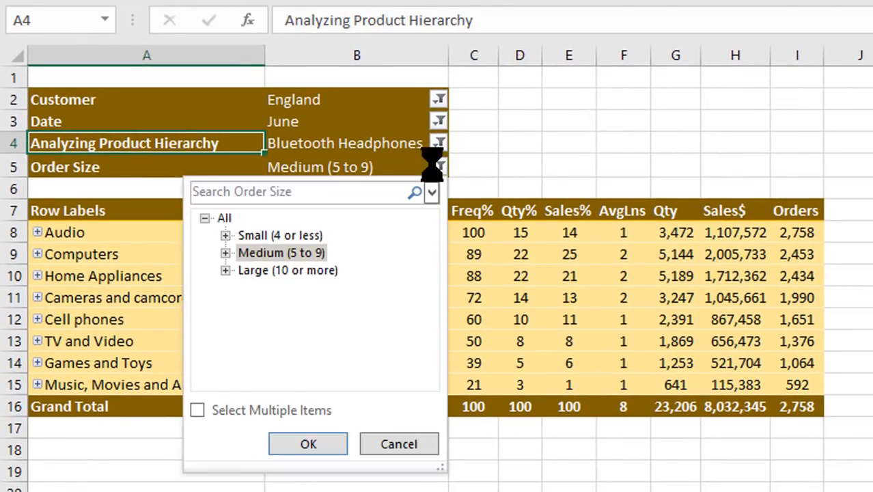
left_click(226, 219)
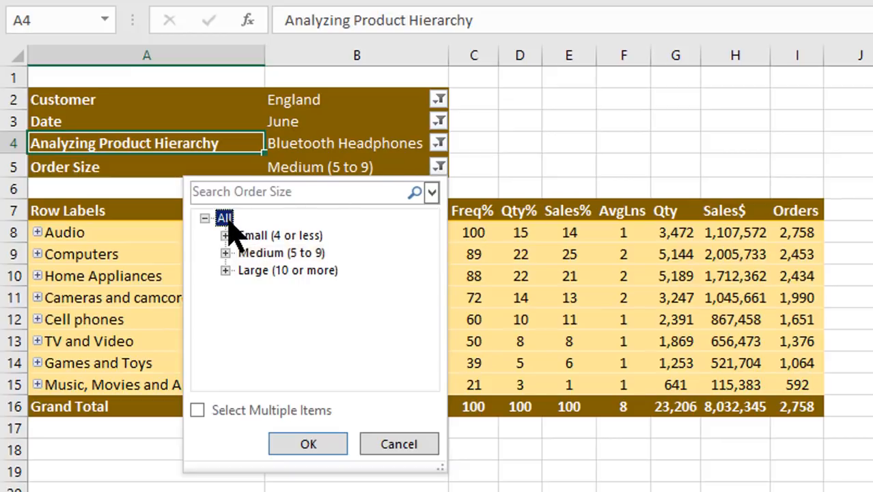
left_click(309, 446)
Examine the Orders grand total and the subcategories within Audio, and collapse the Audio row again.
left_click(607, 301)
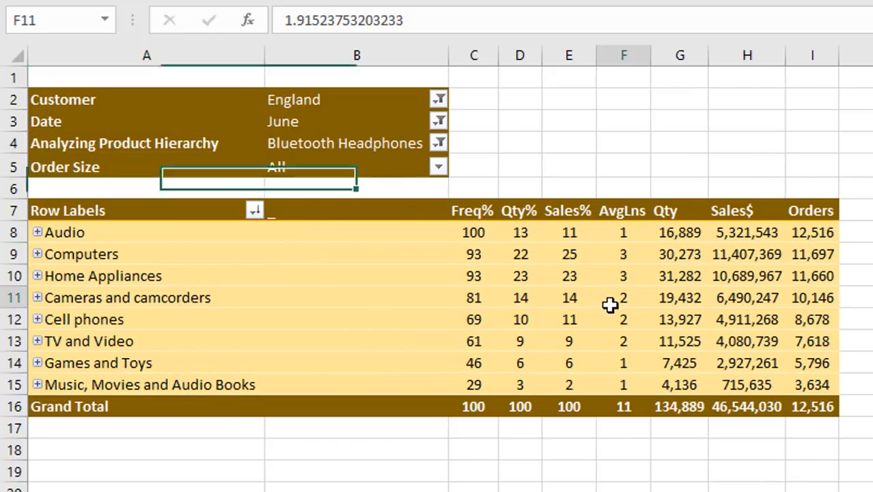
left_click(831, 410)
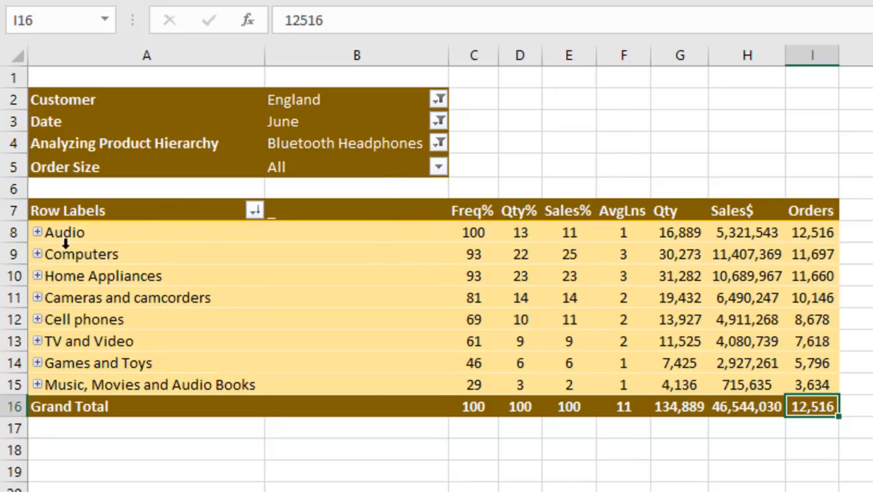
left_click(38, 232)
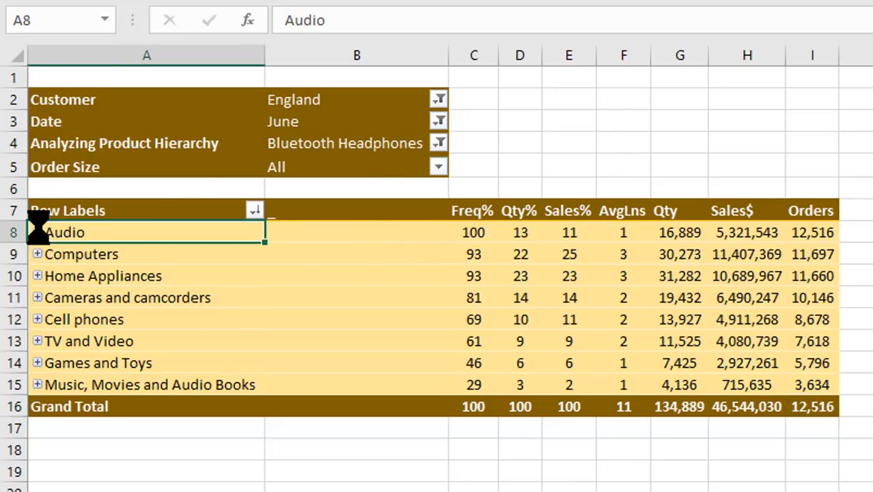
left_click(126, 260)
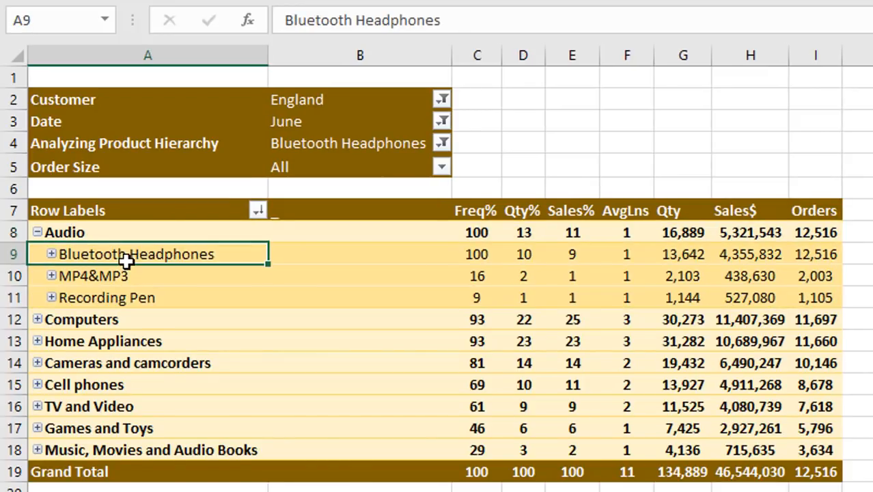
left_click(38, 232)
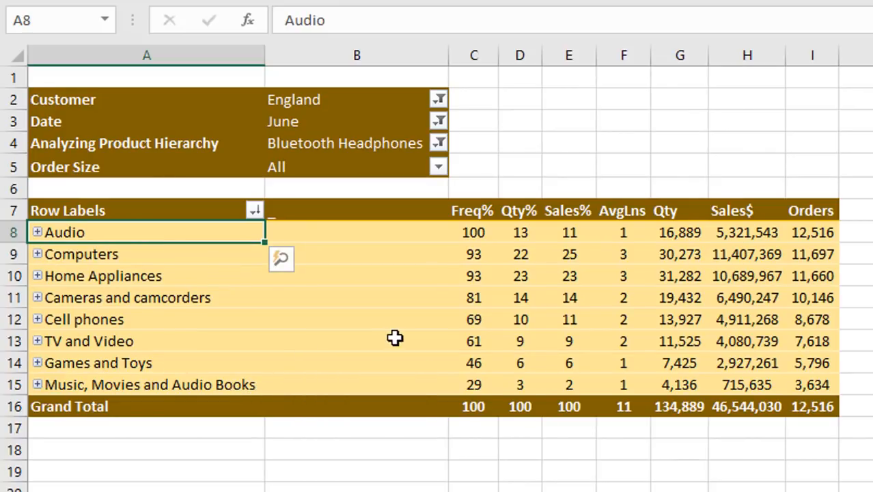
Check which order size ranges the Order Size filter offers, leaving the filter set to All.
mouse_move(383, 229)
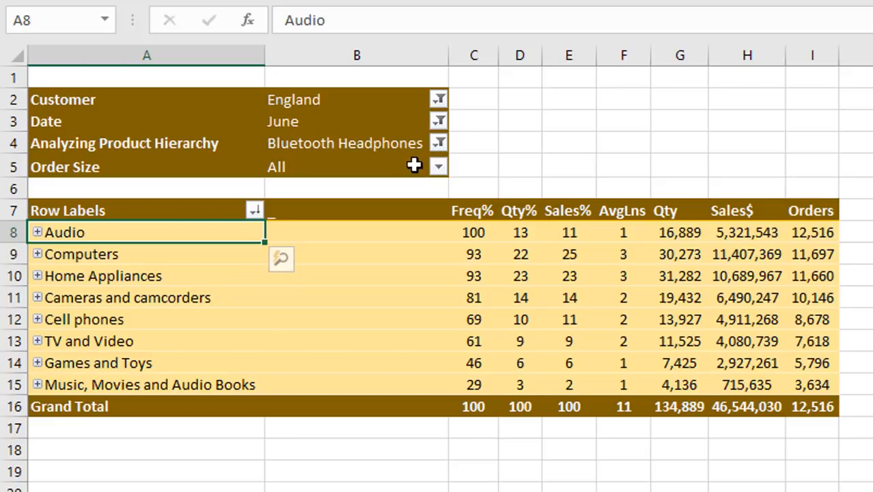
left_click(438, 166)
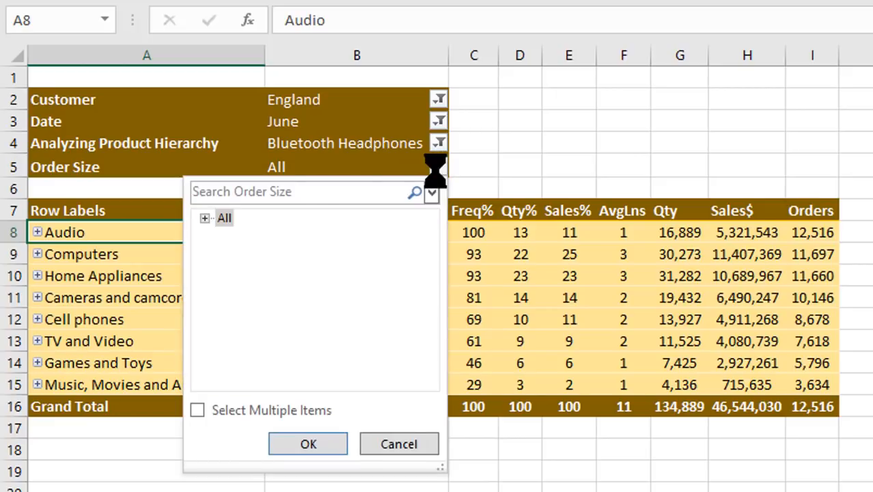
left_click(205, 218)
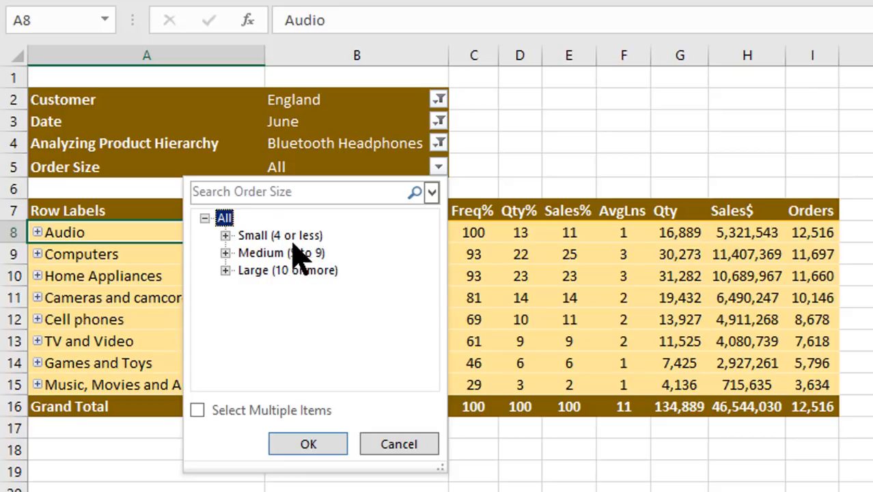
left_click(370, 443)
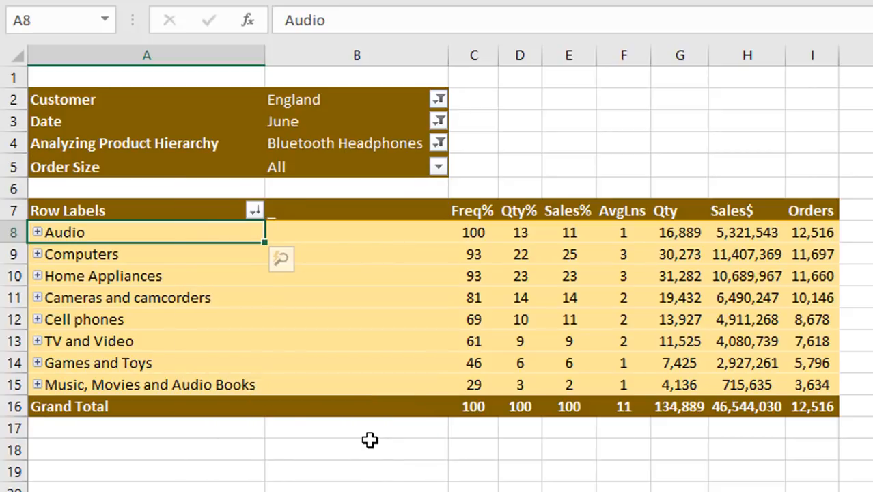
Examine the Freq% values of Computers, Home Appliances and Cameras and camcorders against the Orders counts and the Orders grand total.
left_click(467, 211)
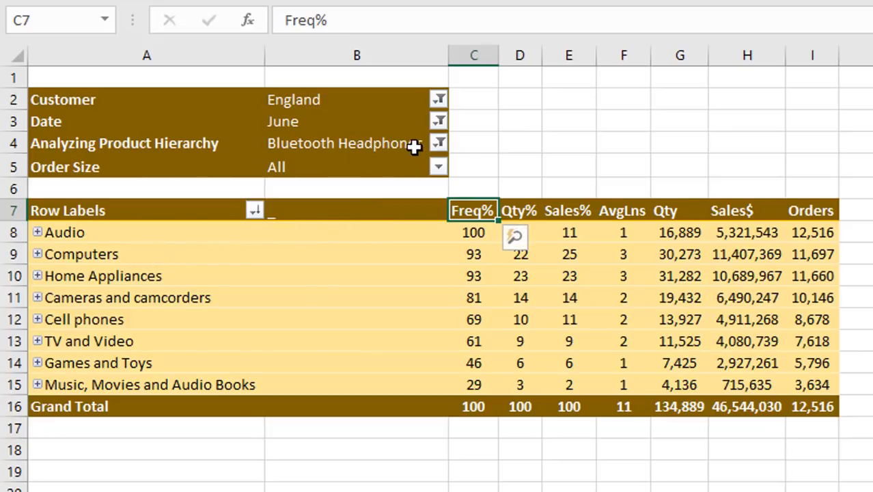
left_click(828, 405)
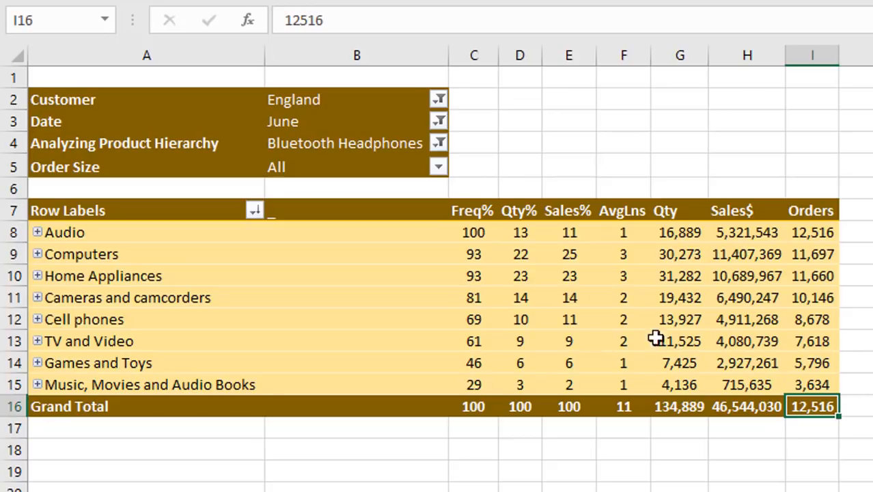
mouse_move(481, 254)
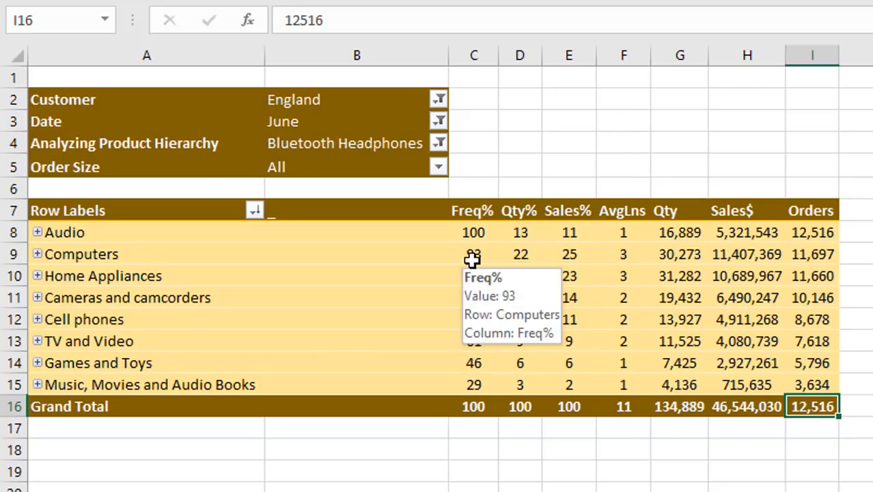
left_click(472, 258)
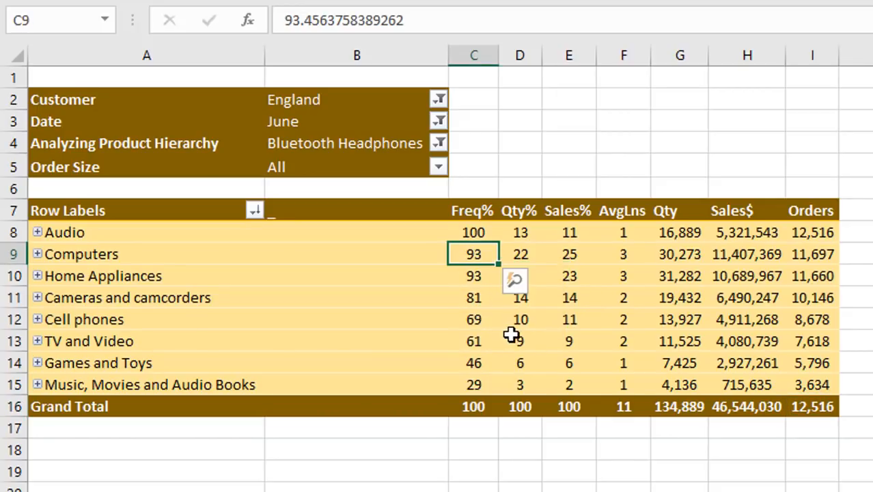
left_click(475, 281)
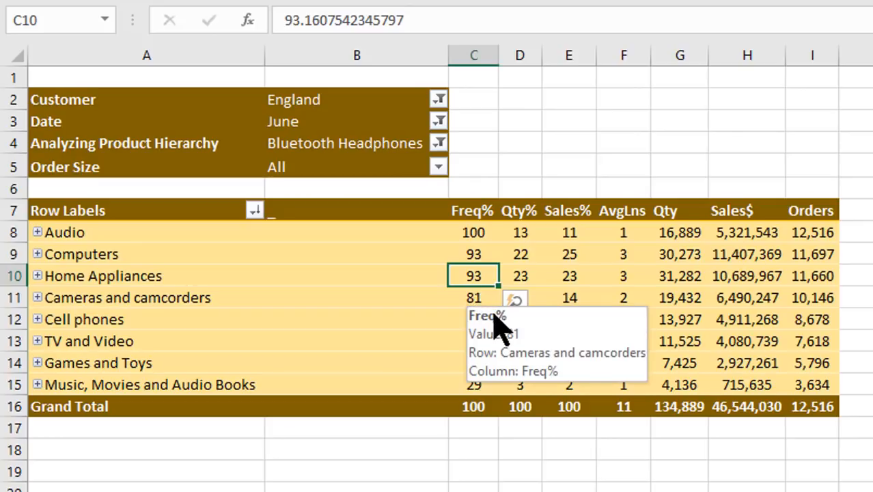
left_click(226, 306)
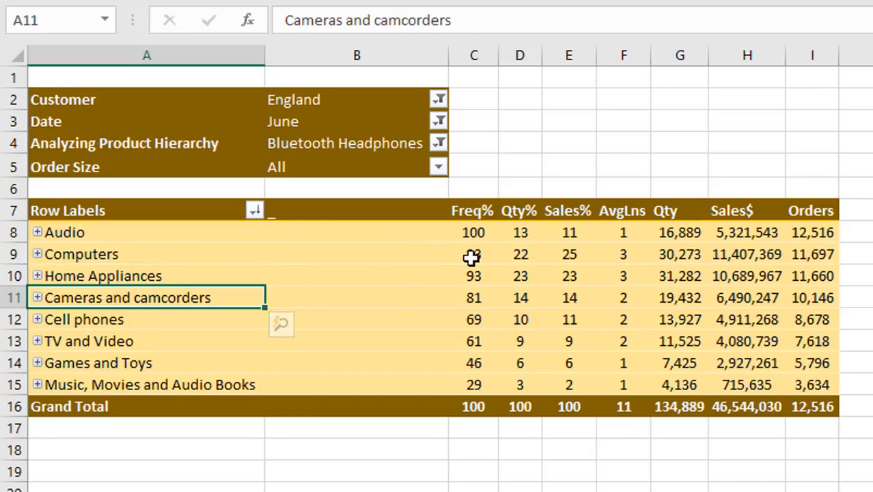
mouse_move(471, 257)
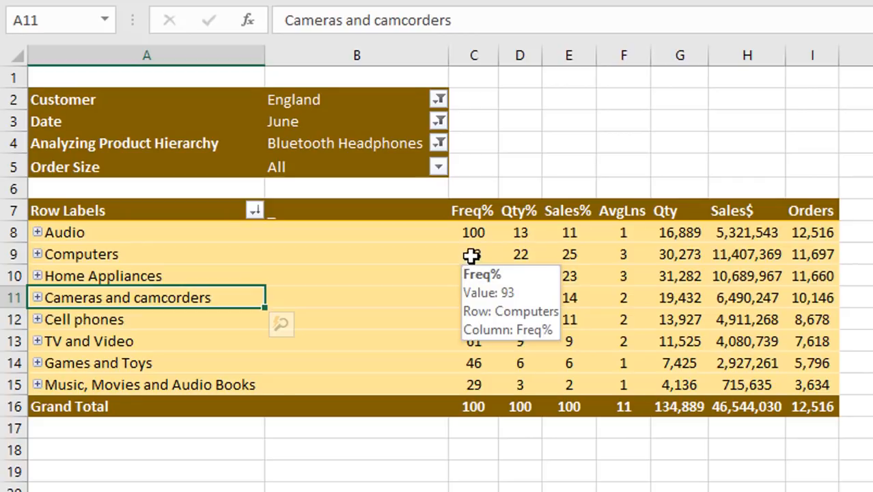
left_click(123, 256)
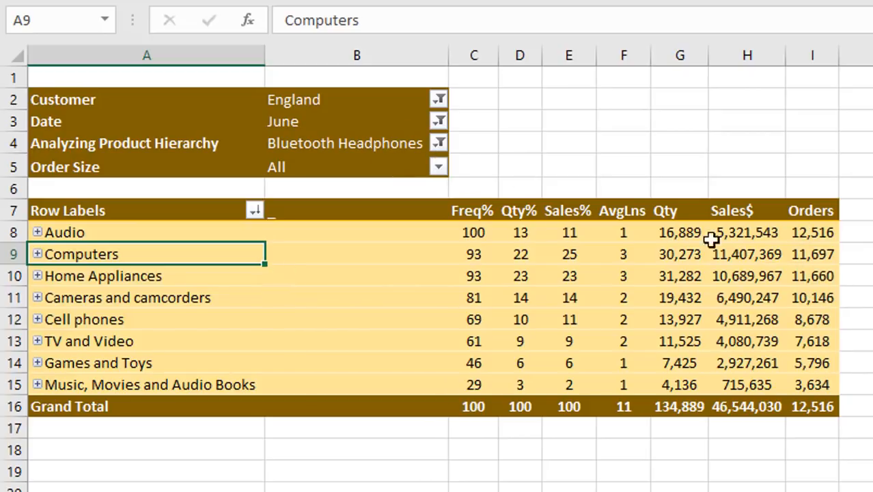
left_click(811, 233)
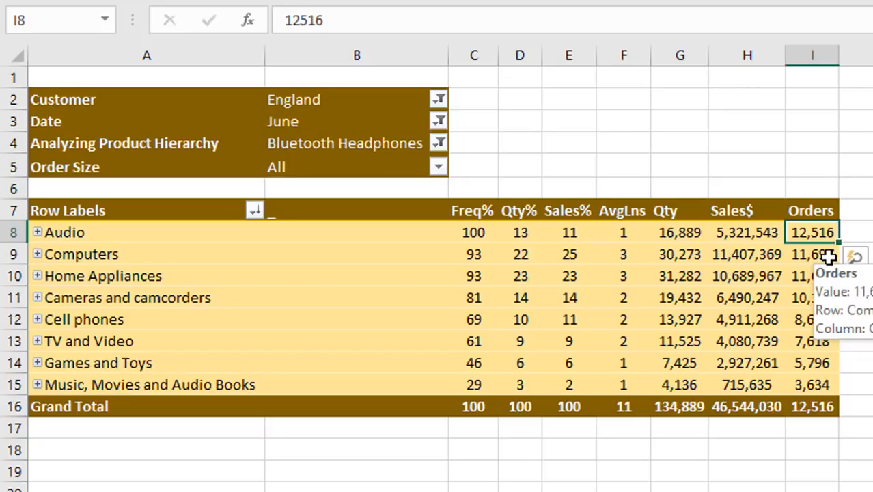
left_click(820, 343)
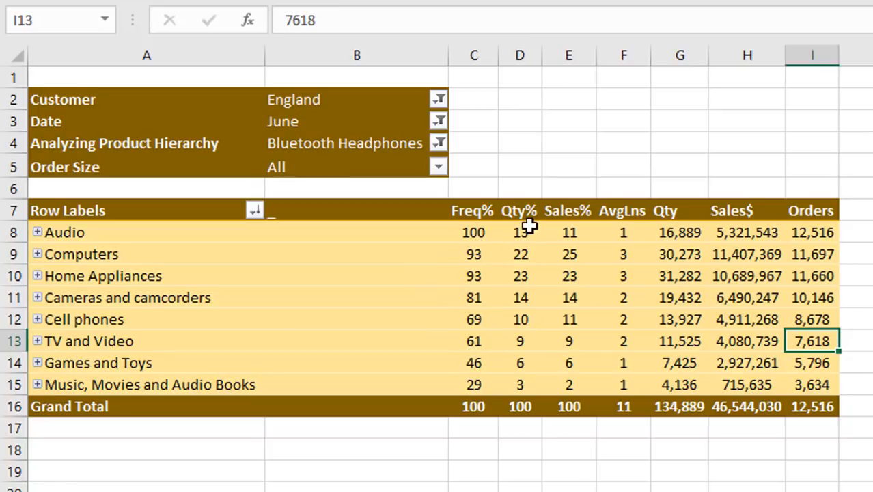
Compare the Qty%, Sales% and AvgLns values across the product categories, including Sales% for Computers and AvgLns for Audio.
mouse_move(537, 290)
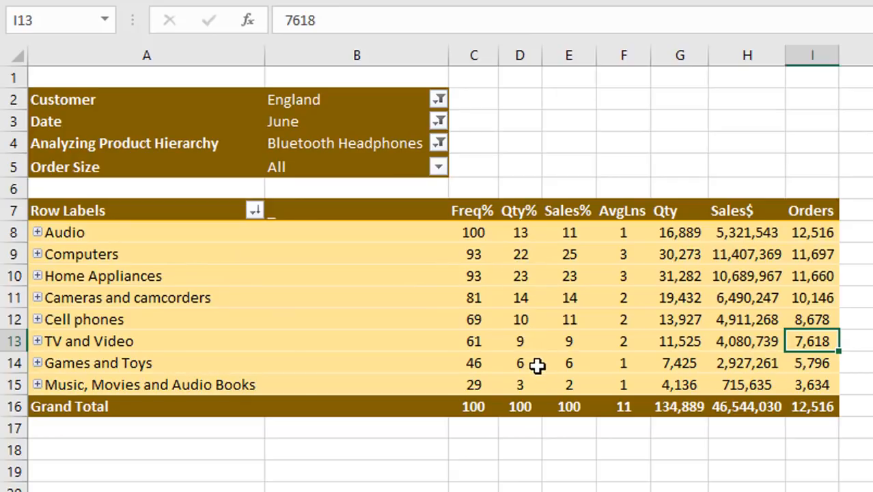
mouse_move(537, 369)
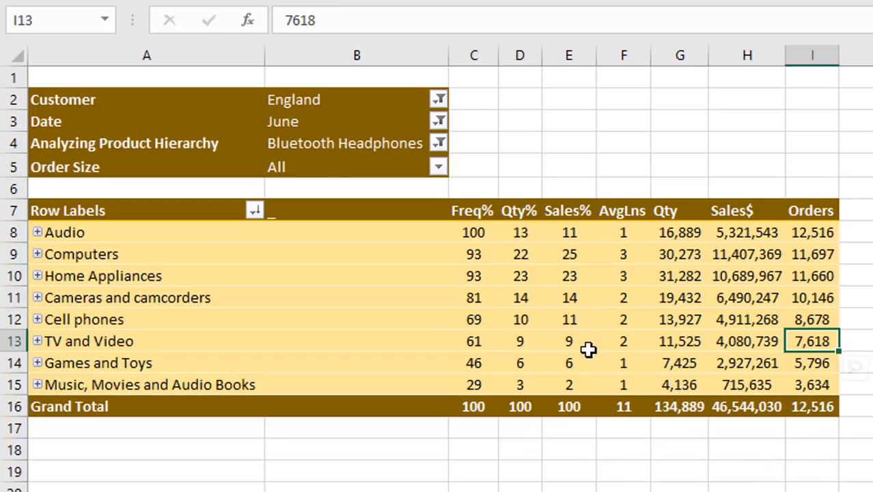
mouse_move(588, 280)
mouse_move(178, 264)
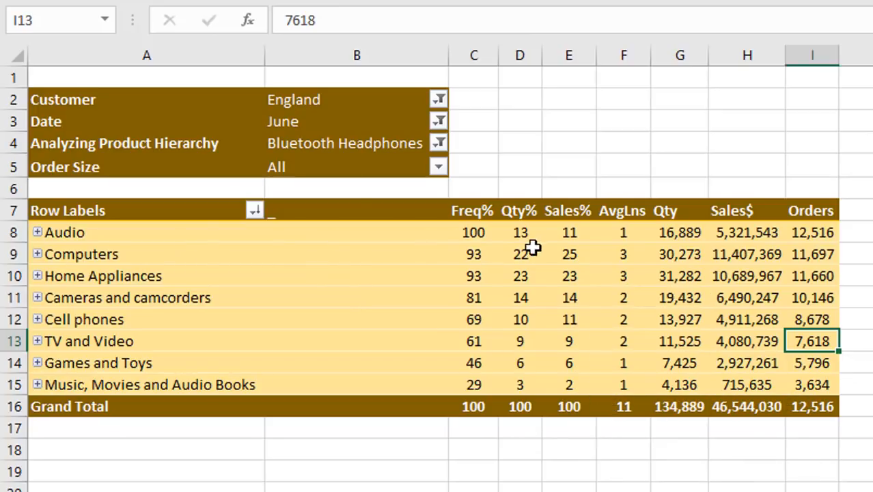
left_click(184, 384)
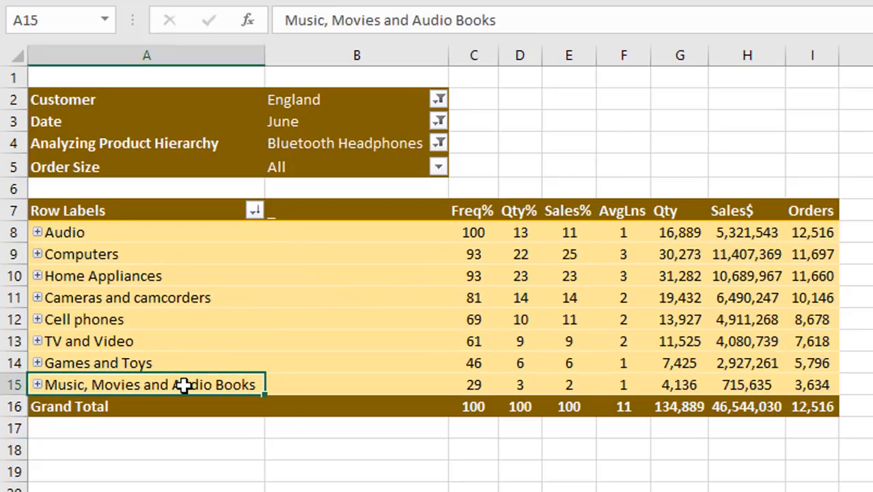
mouse_move(209, 386)
mouse_move(581, 247)
left_click(579, 255)
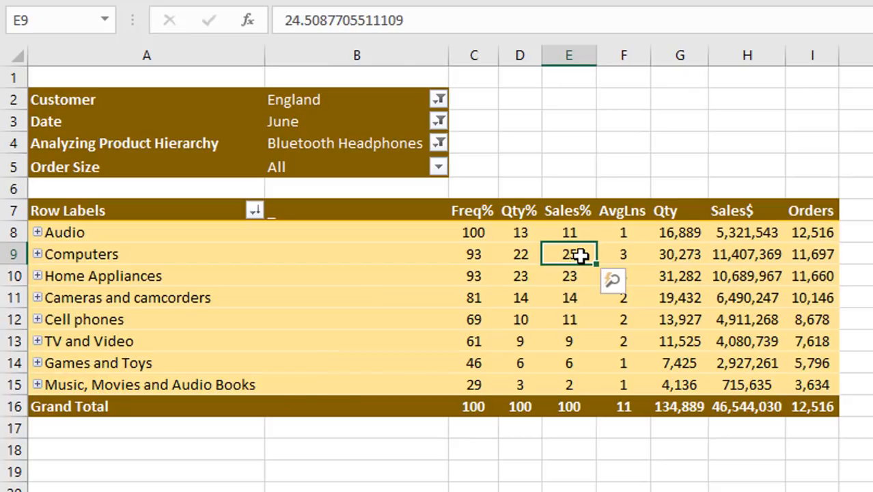
mouse_move(580, 255)
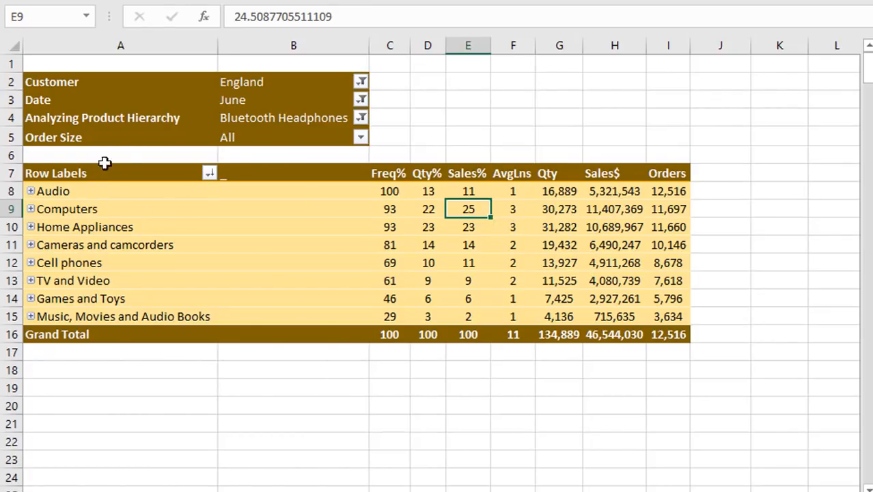
left_click(517, 192)
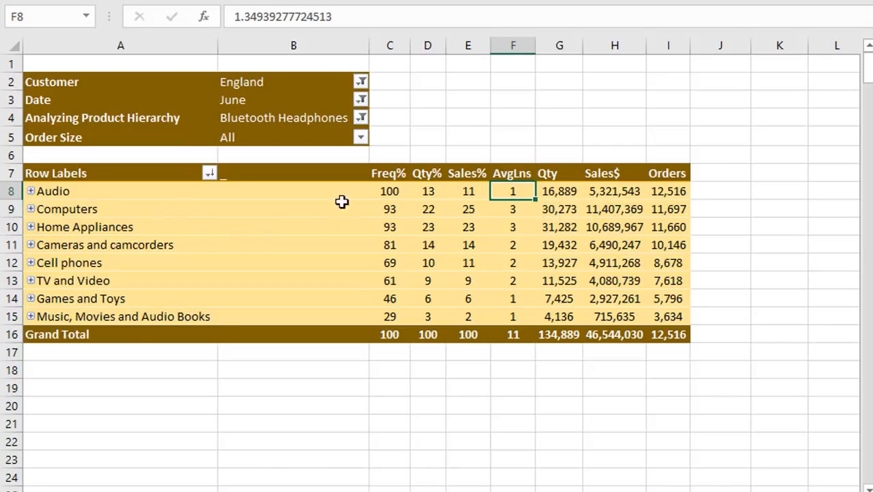
mouse_move(525, 210)
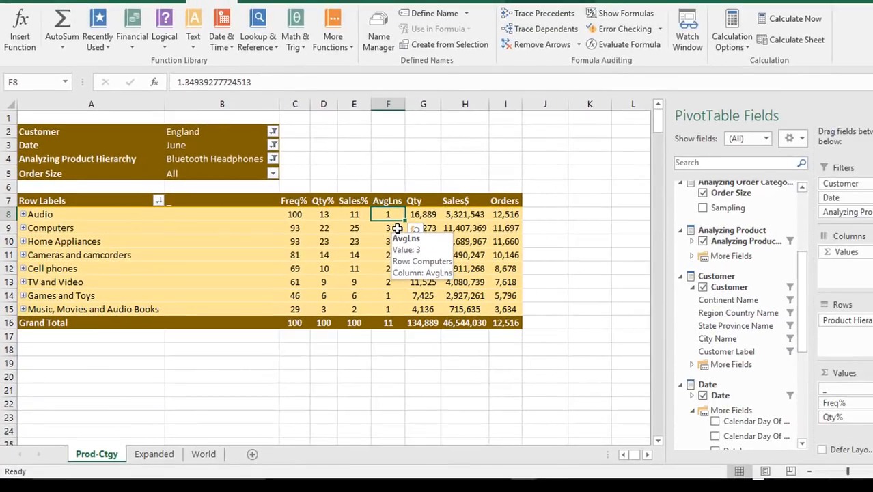
Examine the Computers subcategories and the products under Printers, Scanners & Fax, and collapse both levels again.
left_click(23, 228)
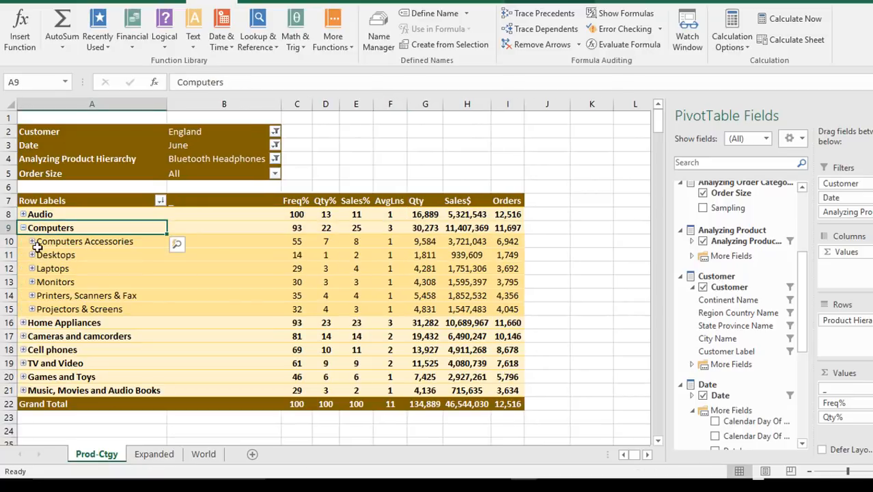
left_click(31, 296)
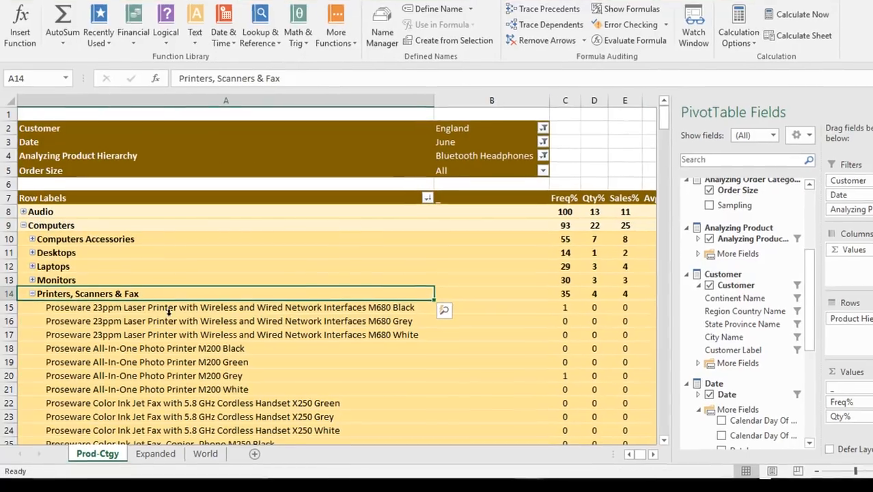
left_click(182, 343)
scroll(183, 344, "down", 8)
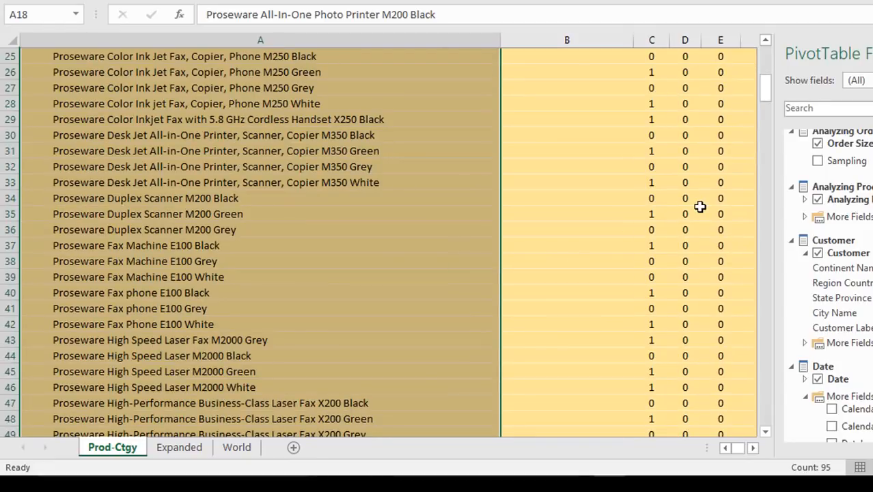
scroll(551, 230, "up", 8)
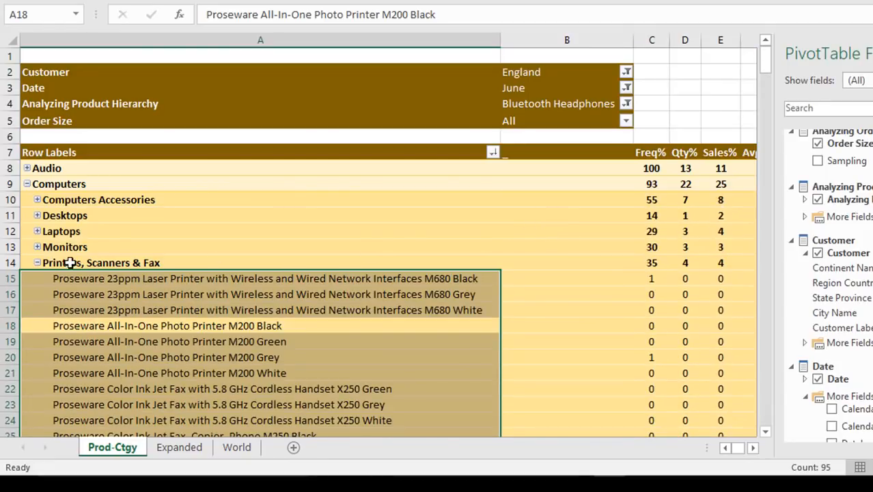
left_click(37, 262)
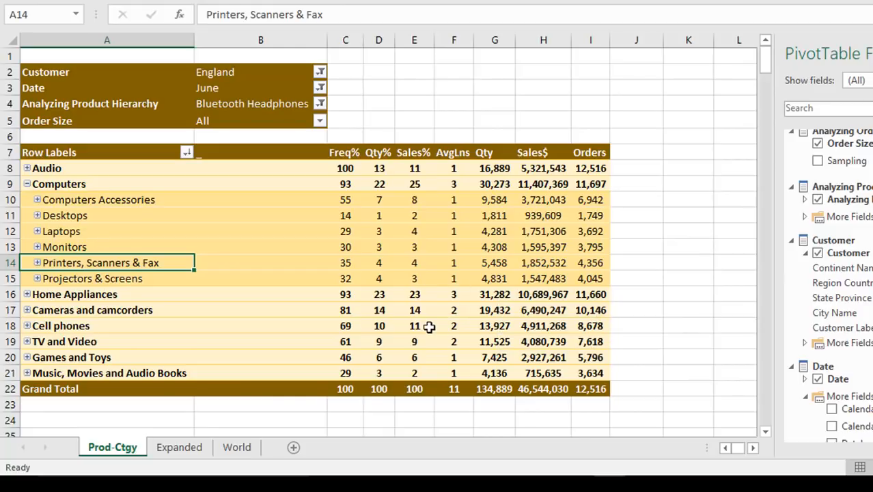
mouse_move(429, 327)
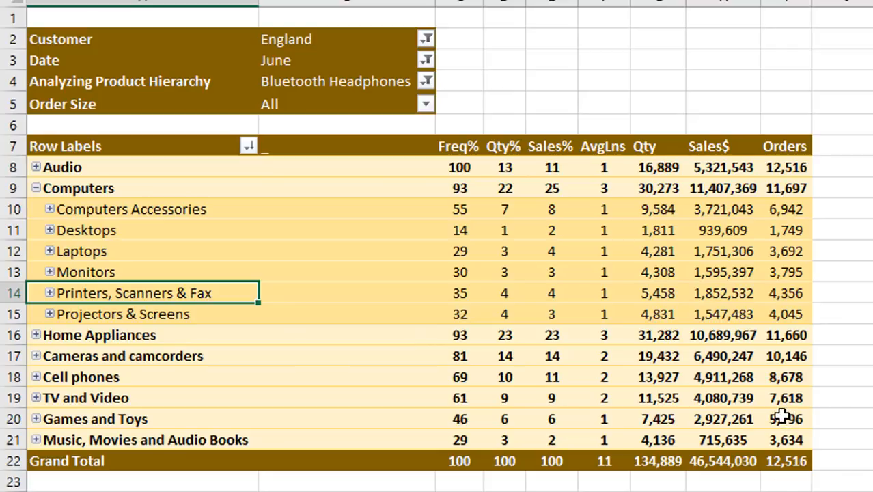
mouse_move(782, 417)
left_click(37, 189)
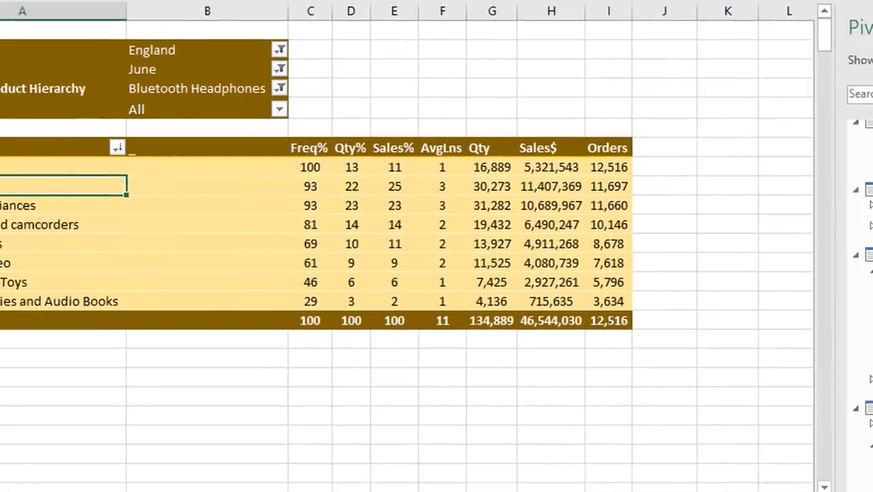
Replace Product Hierarchy with the Product field in the pivot table's rows, and hide the field list.
left_click_drag(740, 293, 408, 399)
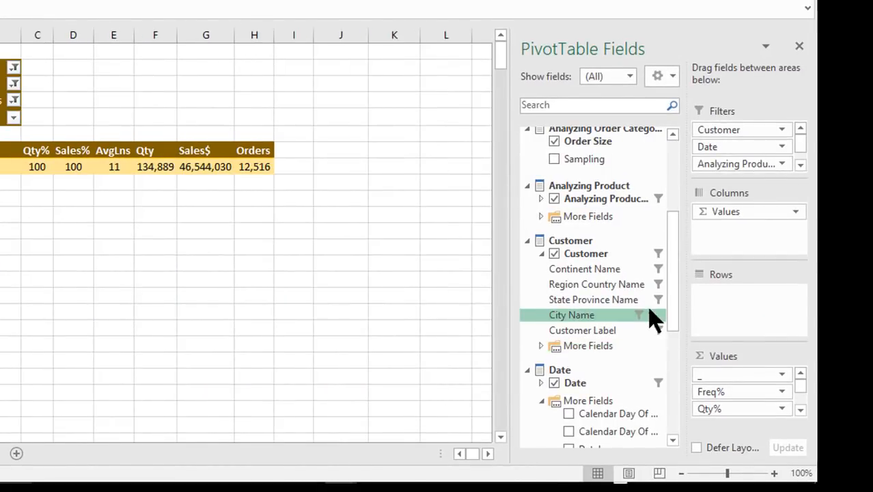
left_click_drag(675, 319, 679, 436)
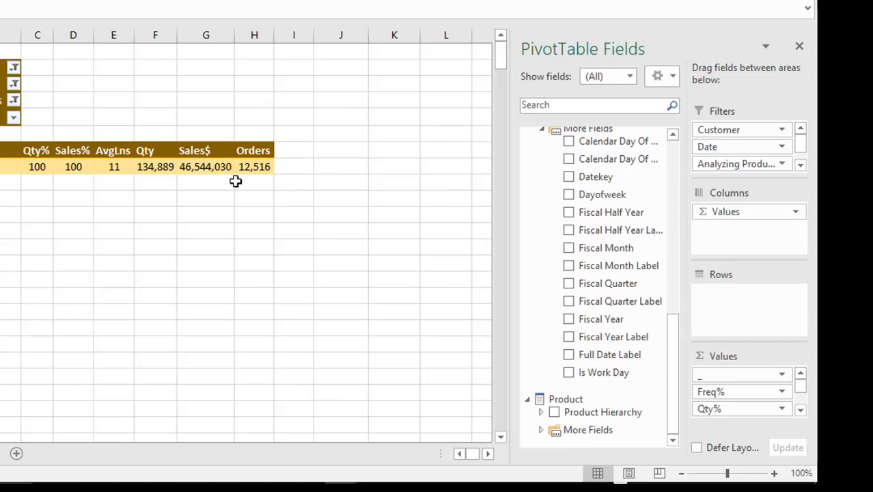
left_click(542, 430)
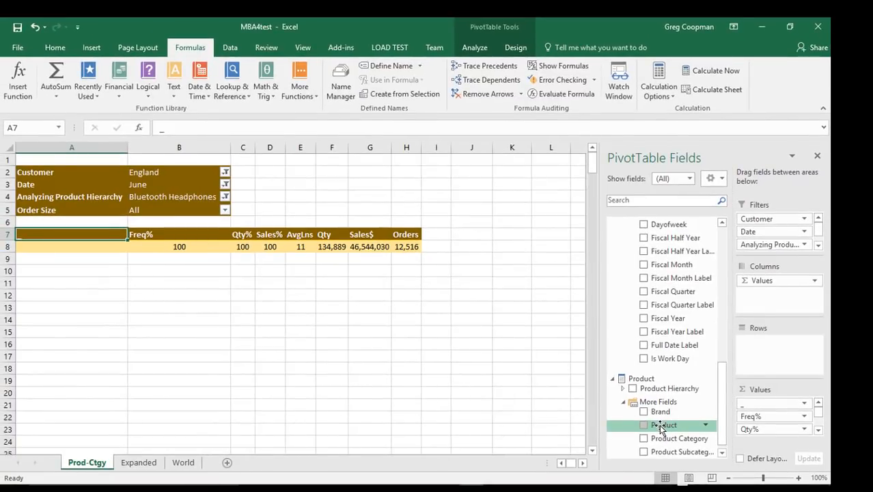
left_click_drag(605, 409, 738, 319)
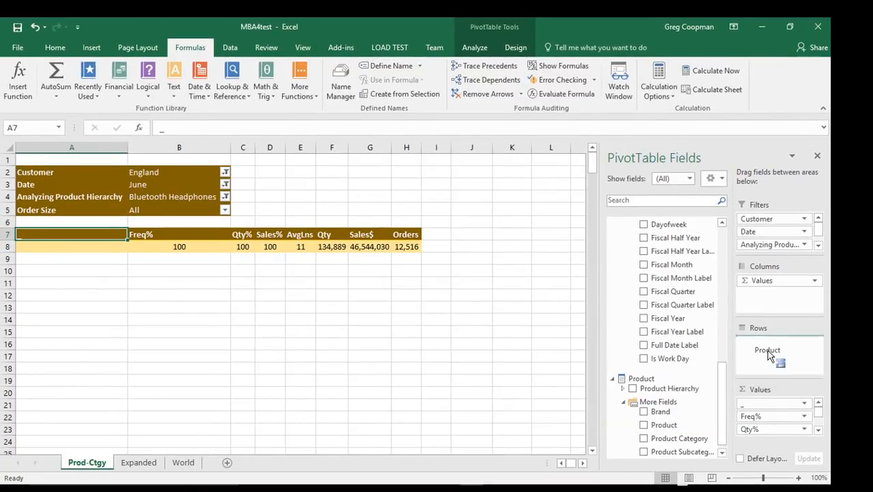
left_click_drag(767, 350, 767, 350)
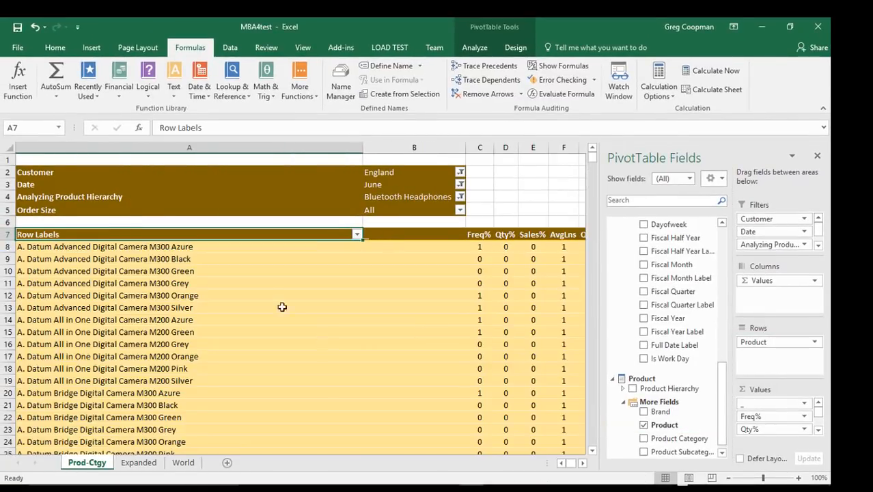
left_click(819, 158)
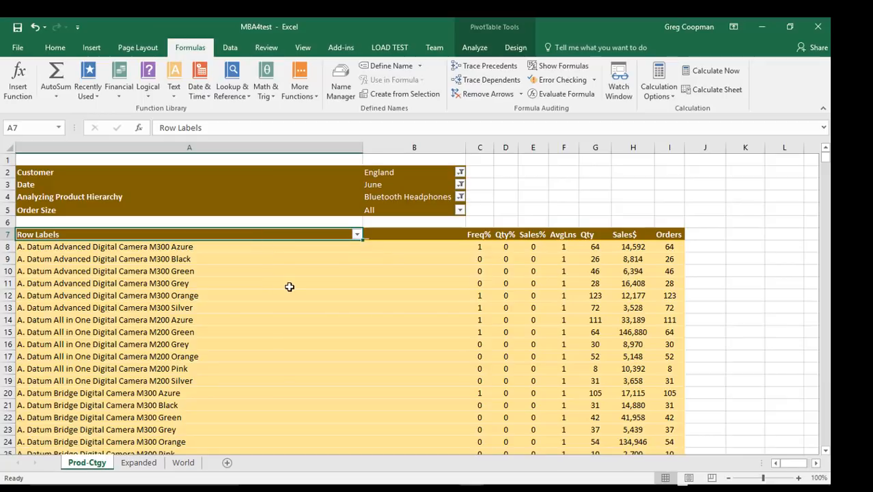
Look through the individual product rows of the pivot table and return to its first rows.
scroll(289, 286, "down", 20)
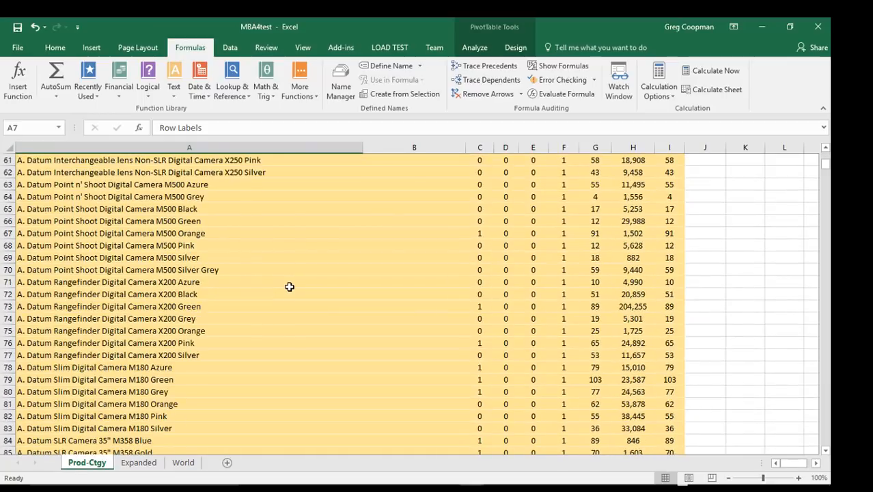
scroll(289, 287, "down", 20)
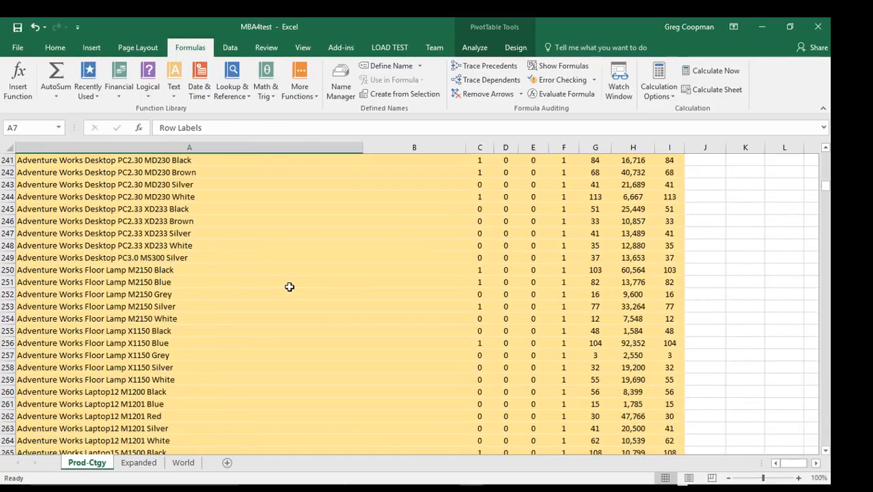
scroll(290, 286, "down", 20)
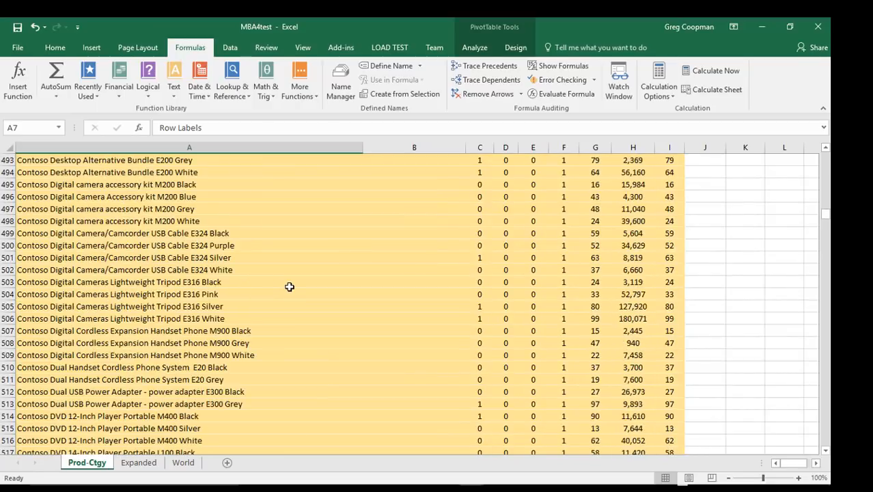
scroll(289, 286, "down", 20)
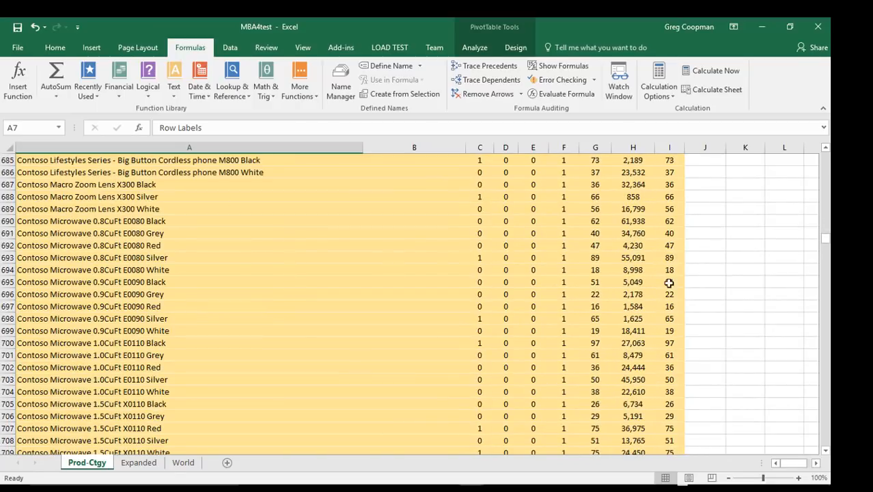
left_click(646, 293)
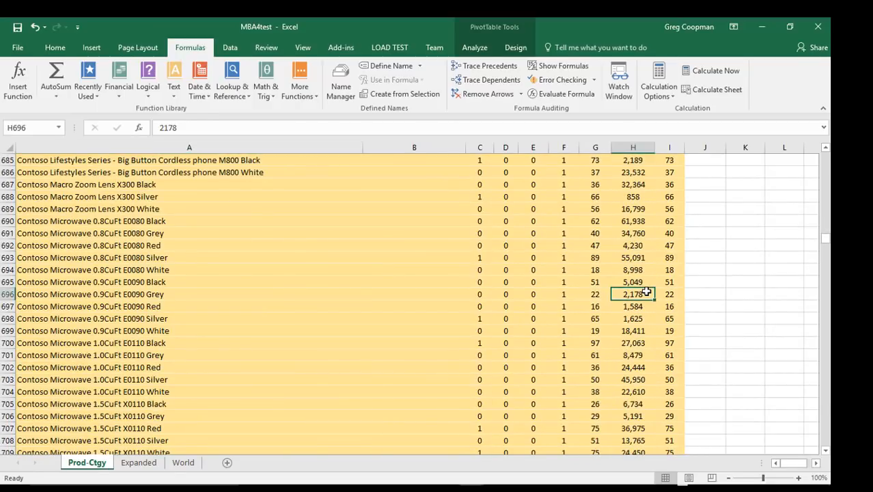
mouse_move(647, 293)
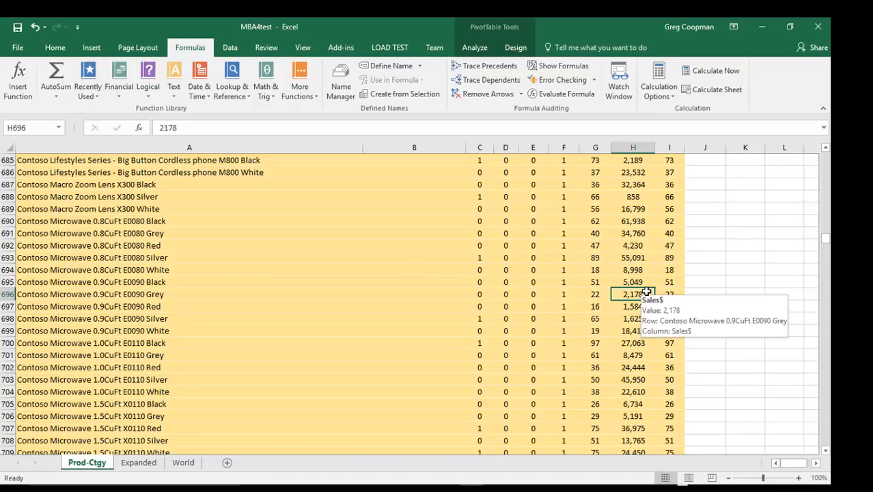
scroll(390, 244, "up", 20)
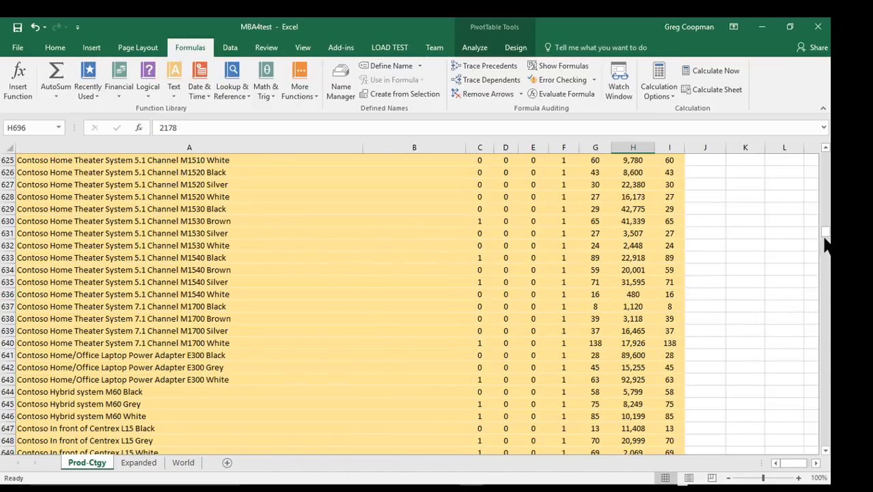
left_click_drag(825, 244, 826, 158)
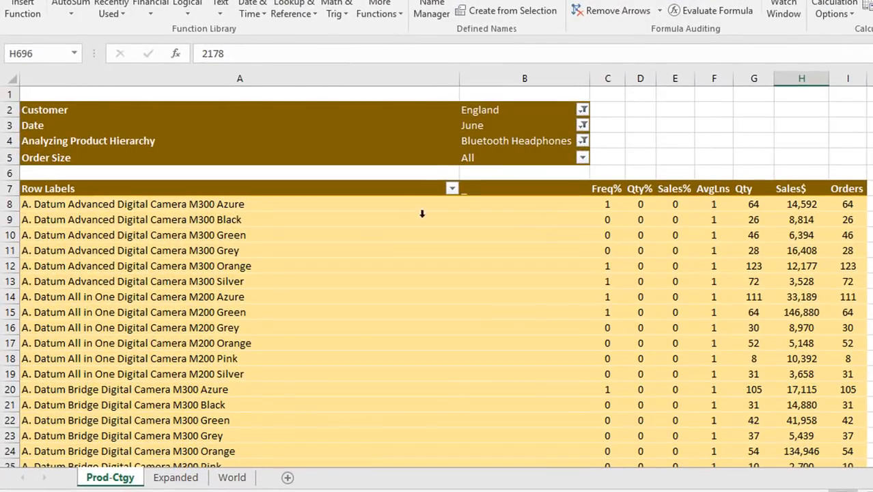
Examine the Freq% and Orders values of A. Datum Advanced Digital Camera M300 Azure, the first product row.
left_click(238, 205)
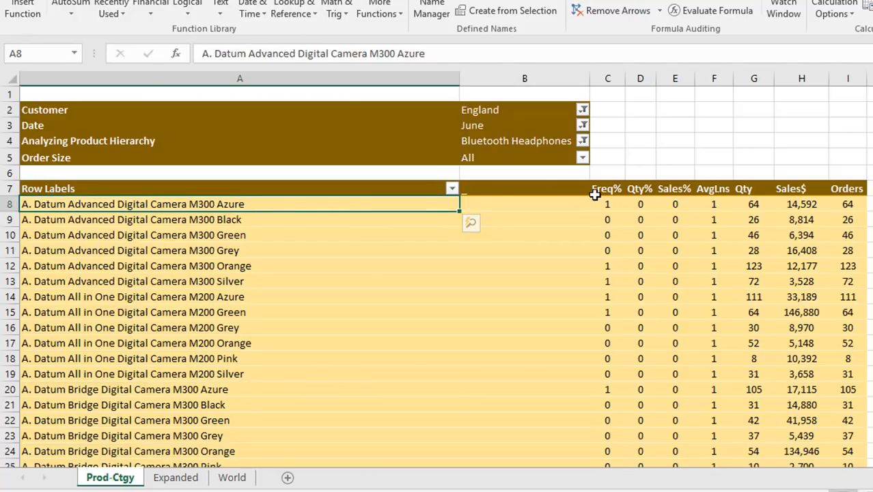
left_click(616, 204)
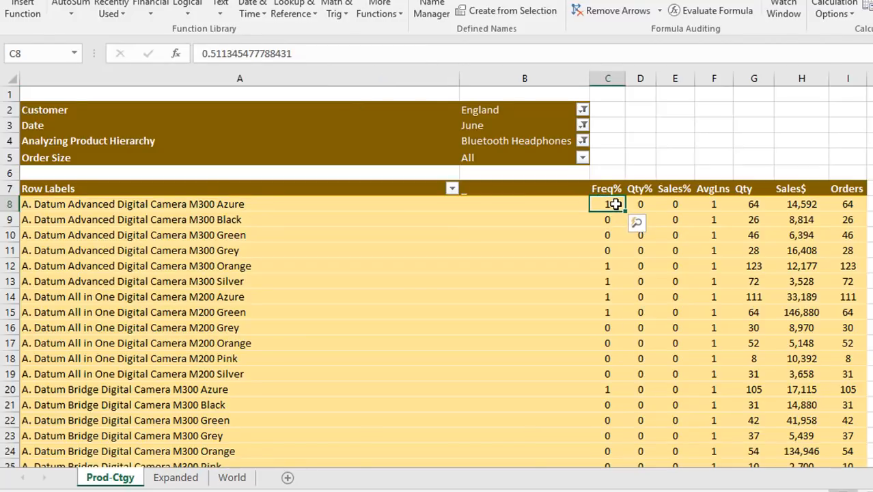
mouse_move(616, 204)
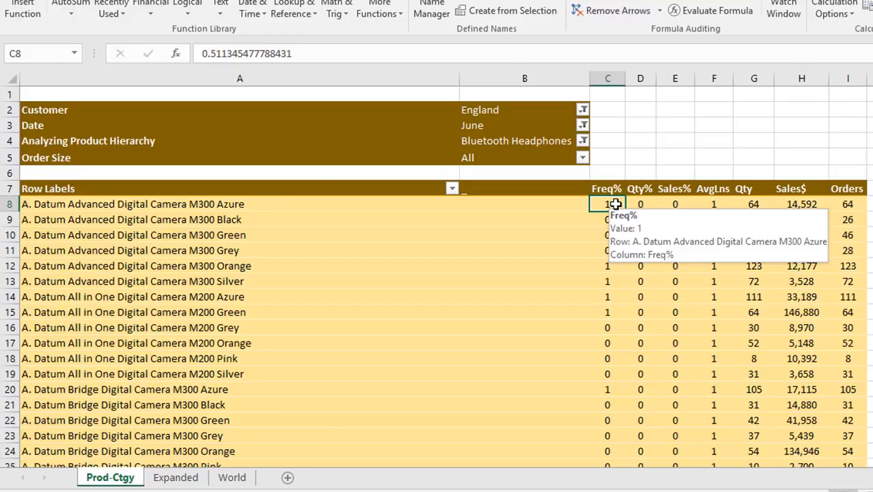
mouse_move(857, 214)
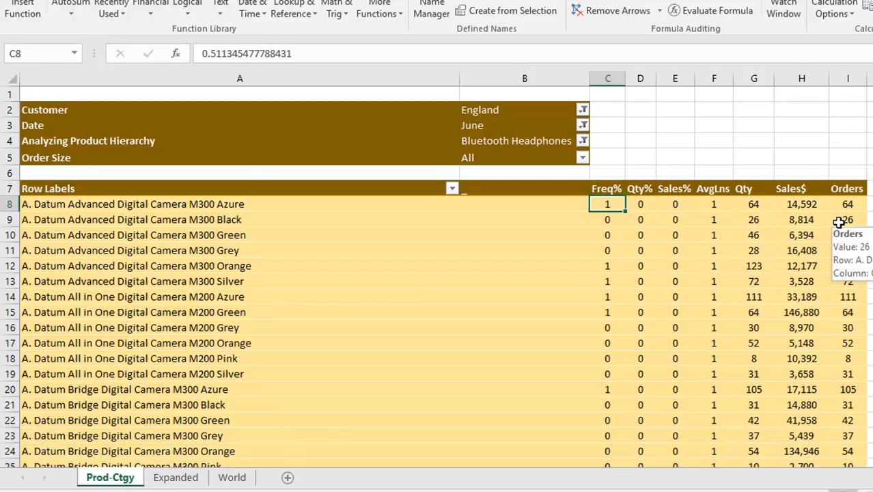
left_click(216, 212)
left_click(216, 205)
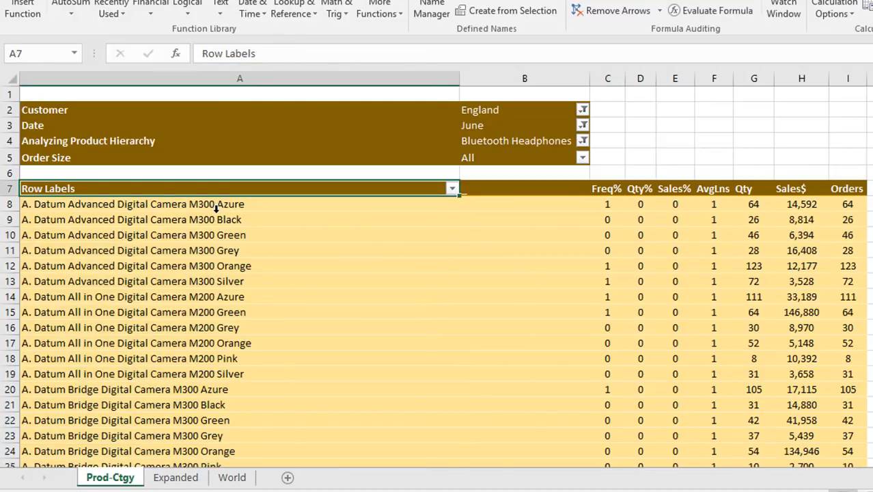
left_click(216, 210)
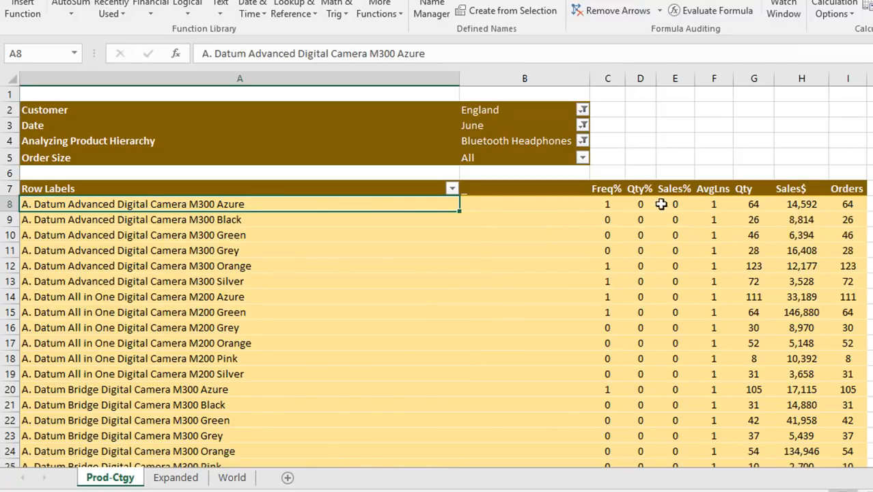
Sort the pivot table's products by Freq% from largest to smallest.
right_click(600, 206)
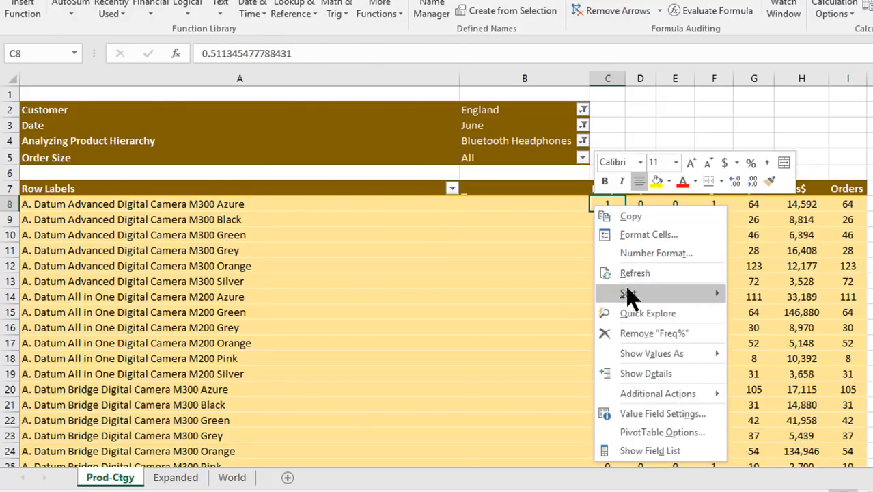
mouse_move(674, 298)
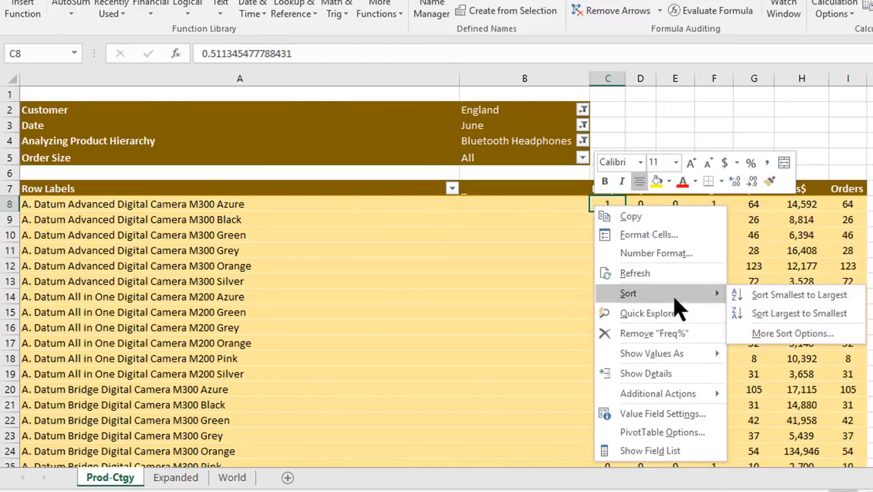
left_click(792, 315)
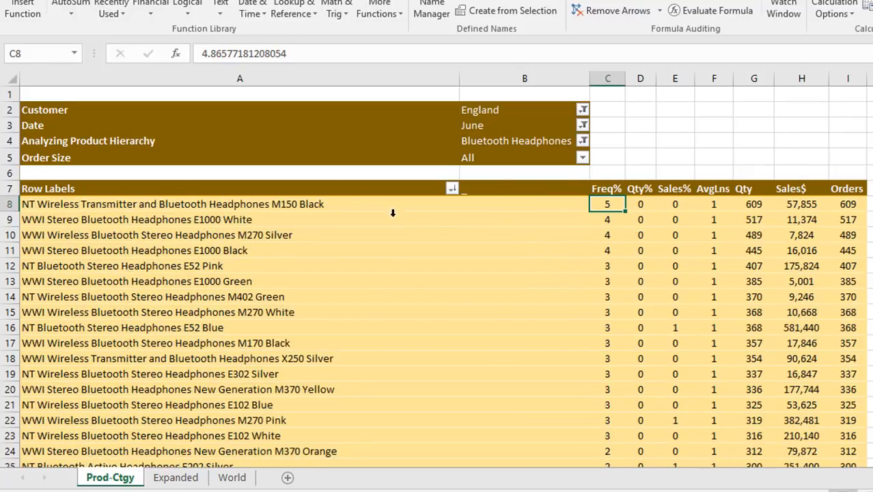
Examine the products bought most often, starting with the first row, and compare them with those far down the list.
left_click(340, 198)
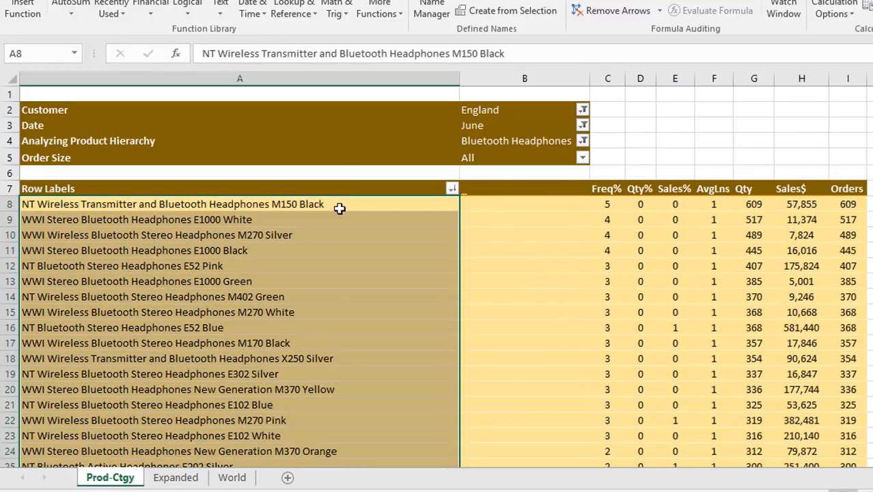
left_click(339, 207)
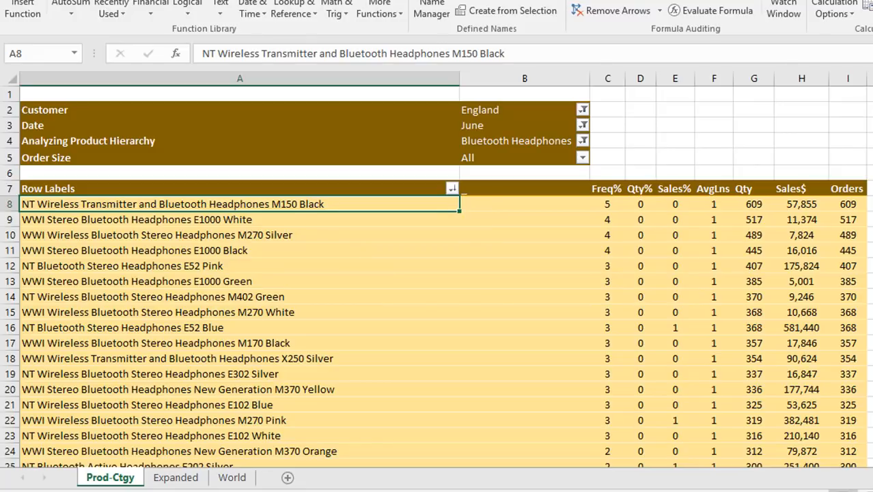
scroll(437, 273, "down", 20)
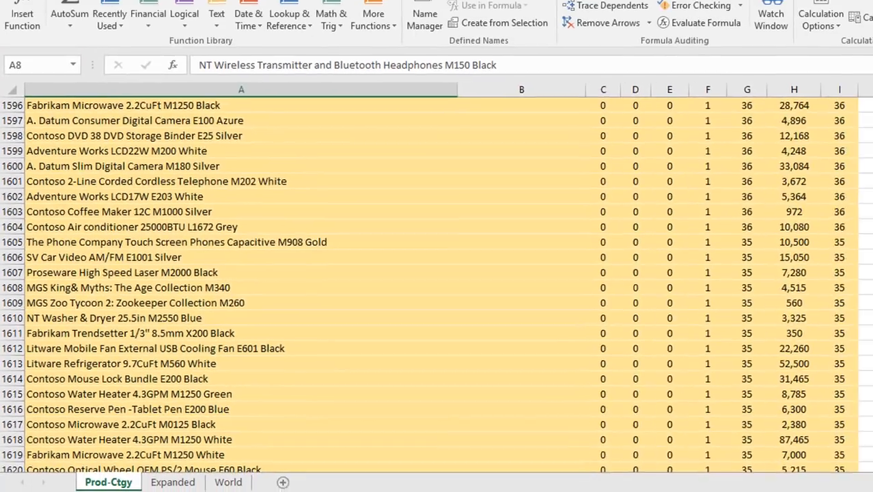
scroll(438, 273, "up", 20)
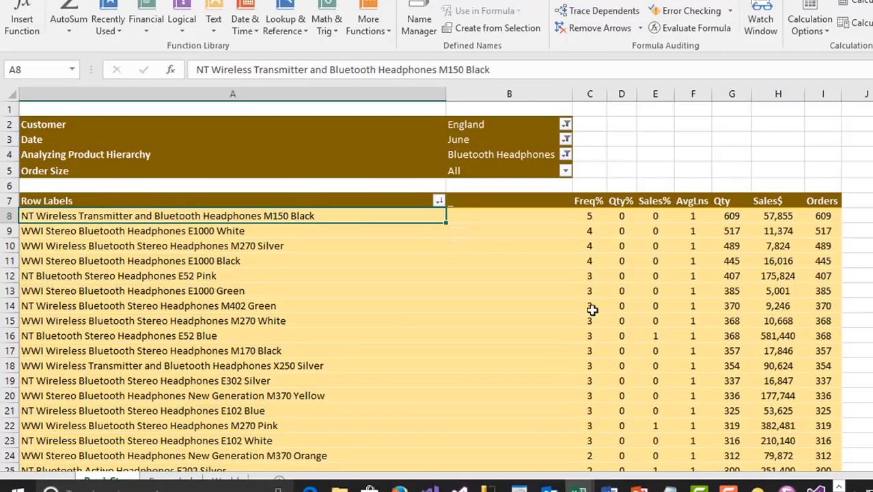
left_click(539, 303)
right_click(539, 303)
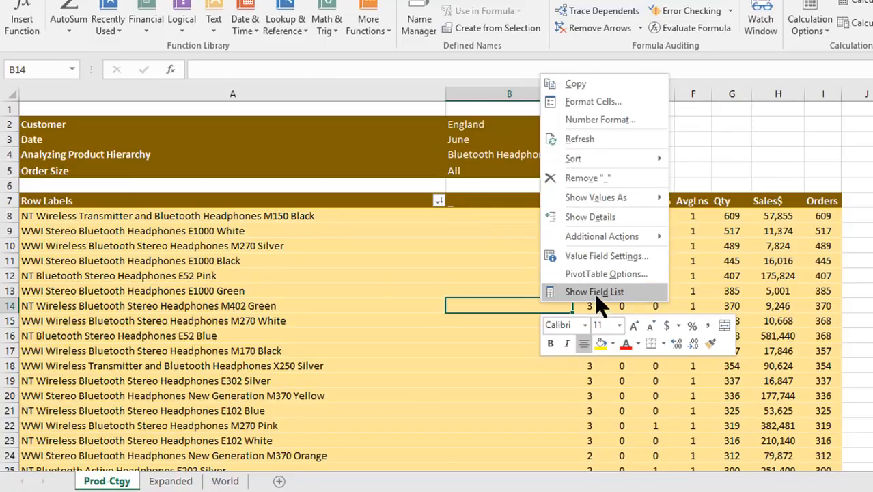
key("Escape")
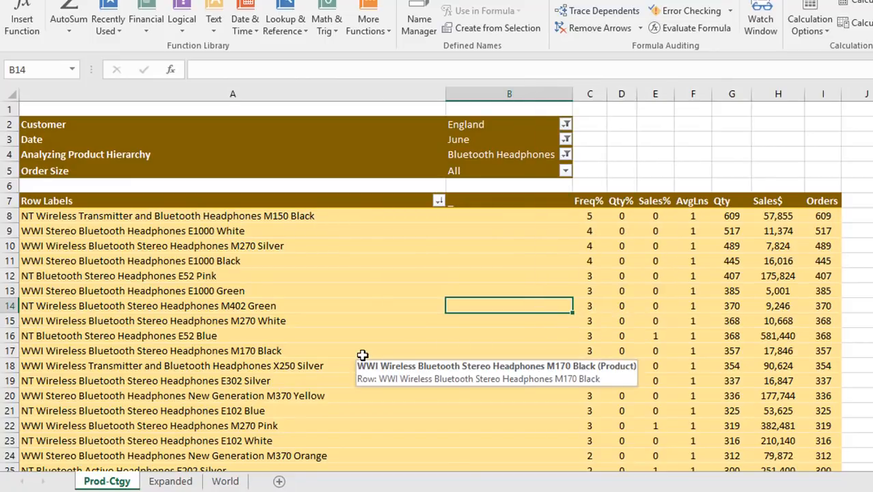
Undo the Freq% sort and the switch to the Product field, restoring Product Hierarchy in the pivot table's rows.
key("ctrl+z")
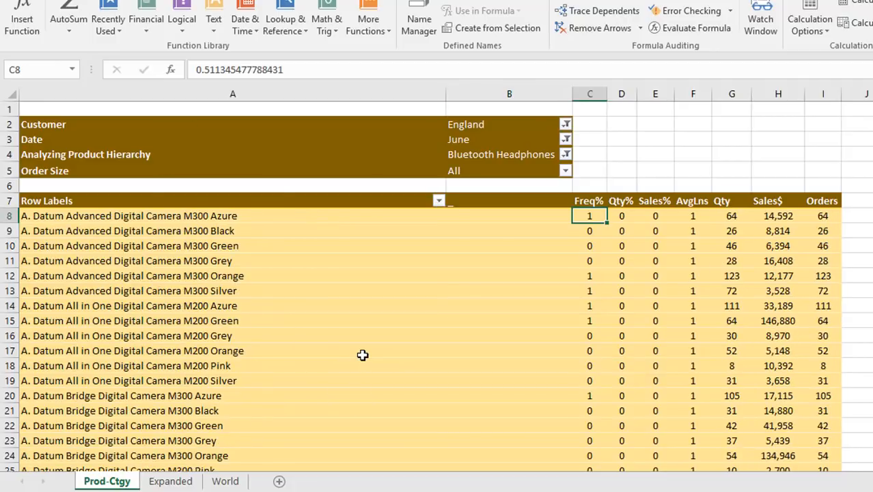
key("ctrl+z")
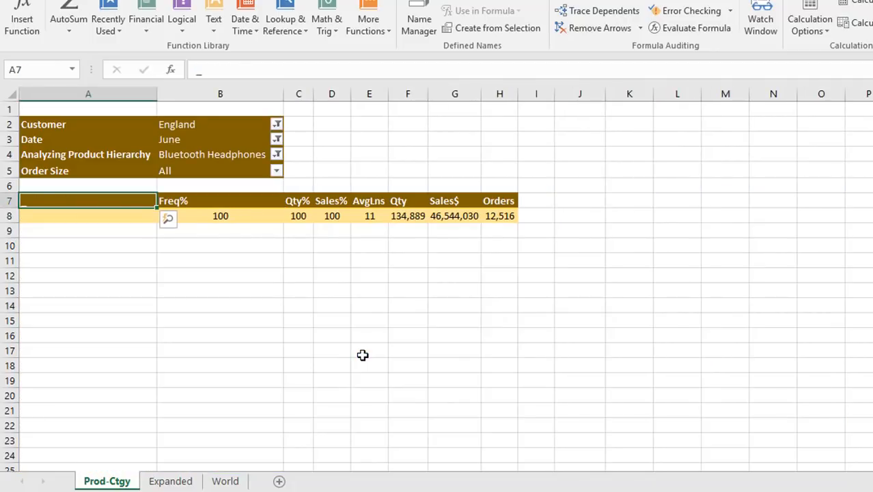
key("ctrl+y")
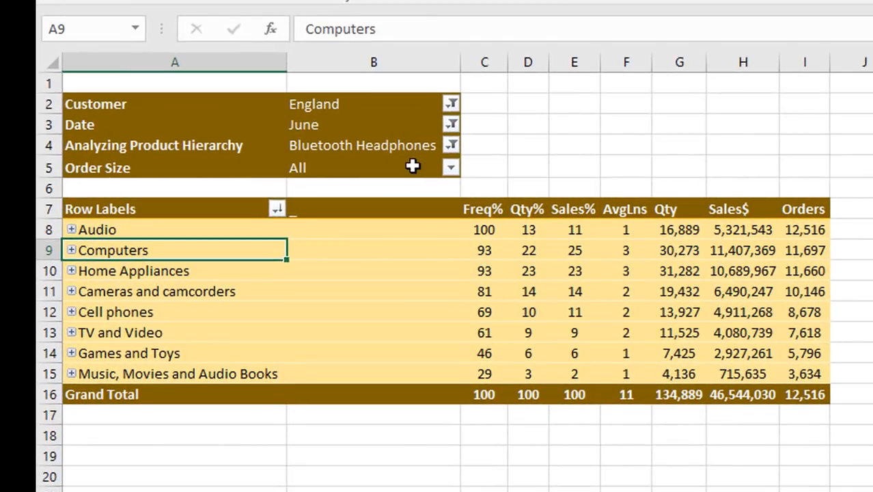
Filter the pivot table's Order Size to Small (4 or less).
left_click(450, 169)
left_click(229, 217)
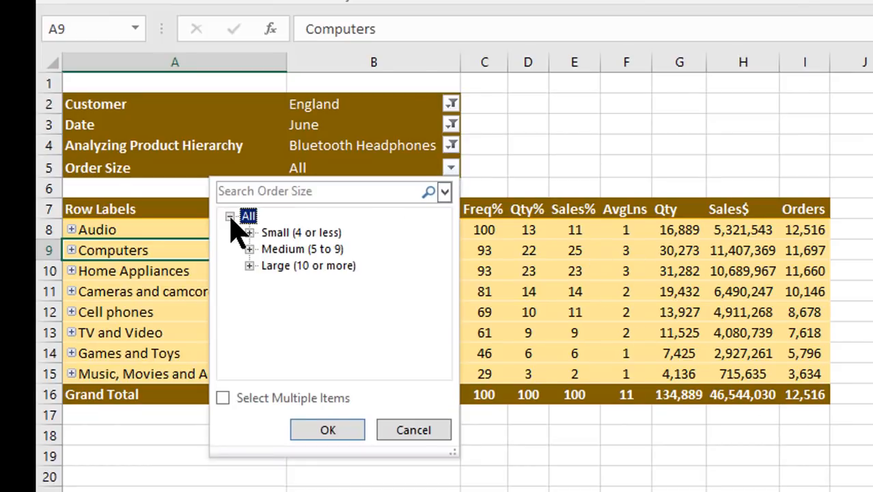
left_click(268, 233)
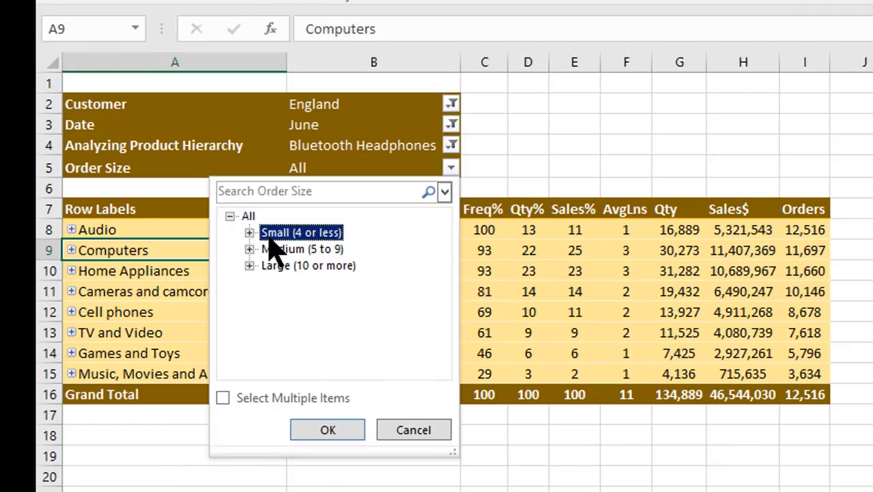
left_click(337, 429)
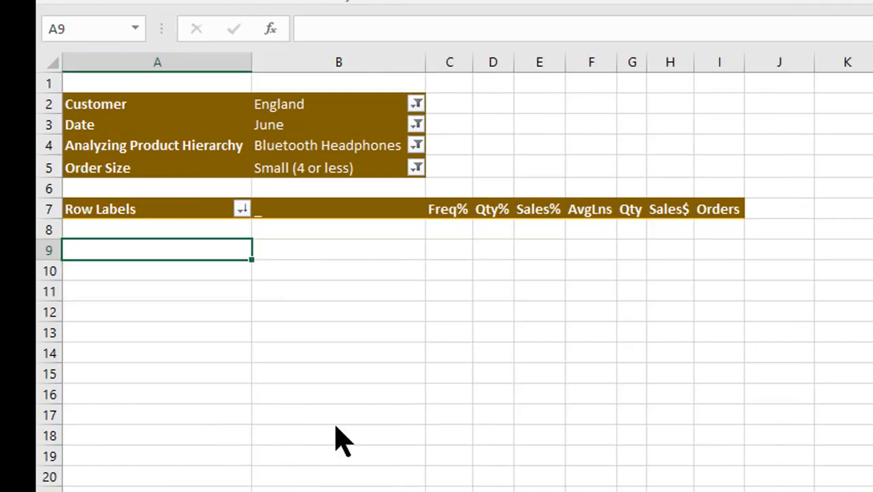
Change the Order Size filter to Large (10 or more).
left_click(417, 168)
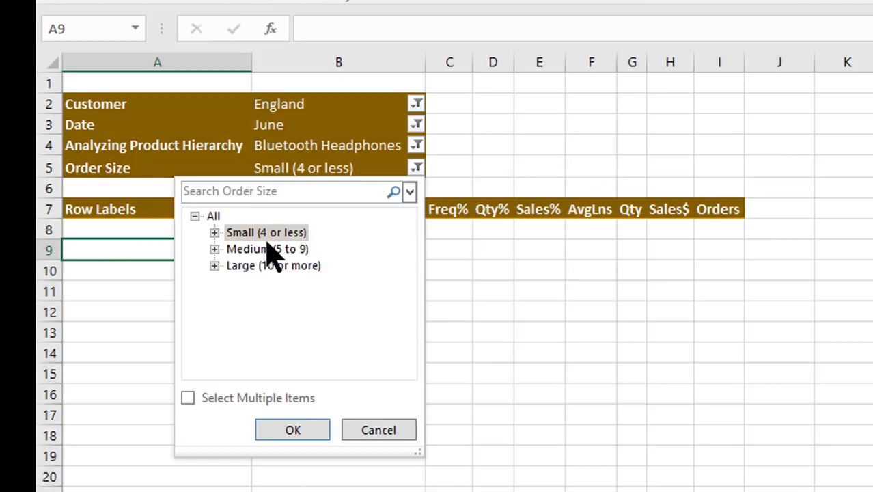
left_click(268, 247)
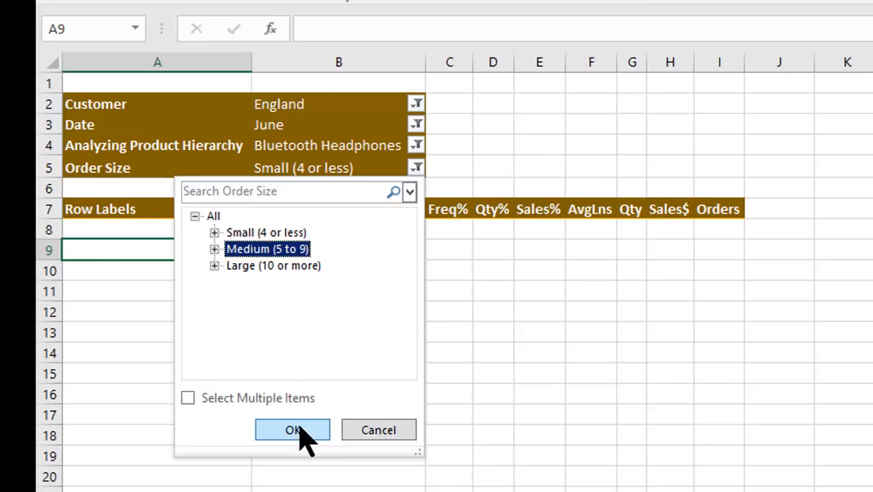
left_click(287, 266)
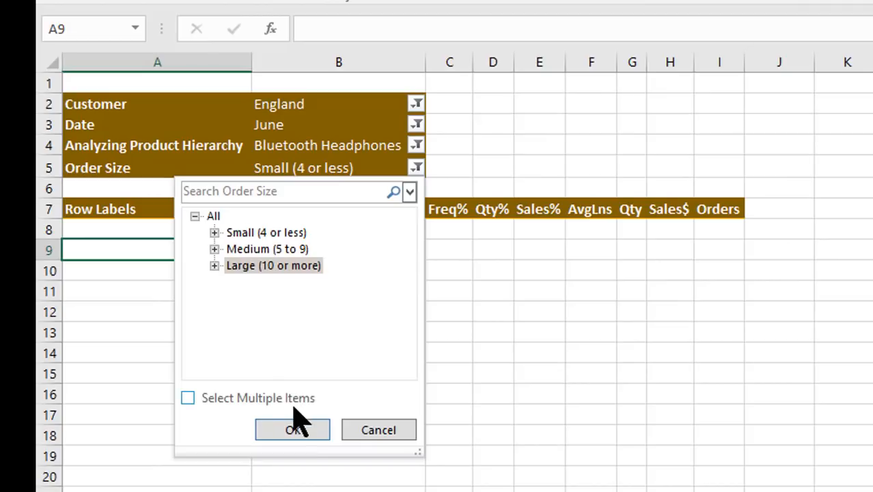
left_click(296, 435)
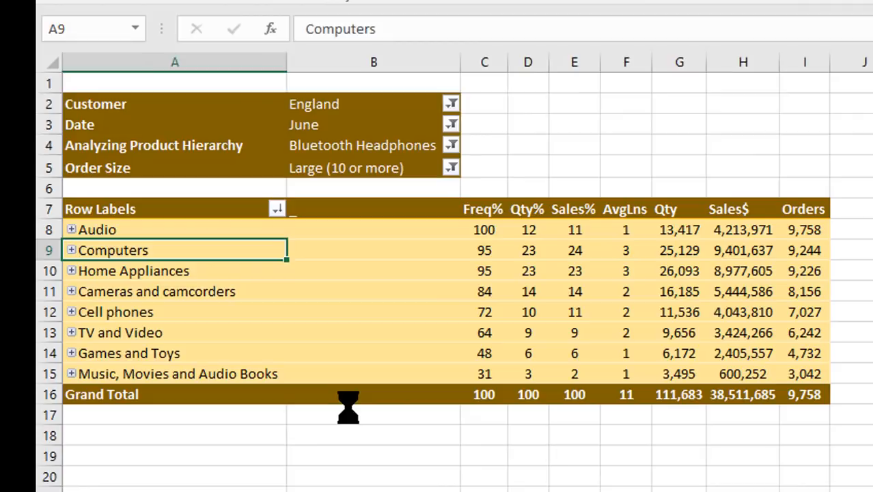
Show the PivotTable field list and add City Name from the Customer table to the rows above Product Hierarchy.
mouse_move(807, 400)
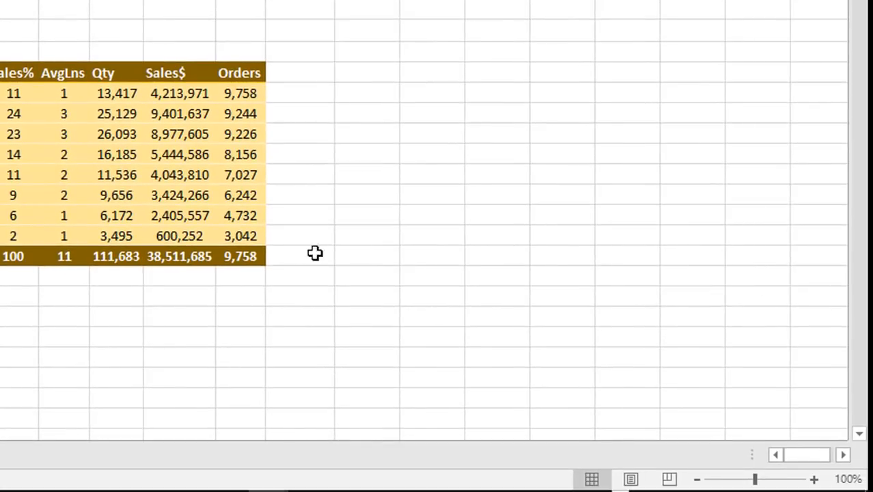
right_click(179, 236)
left_click(232, 220)
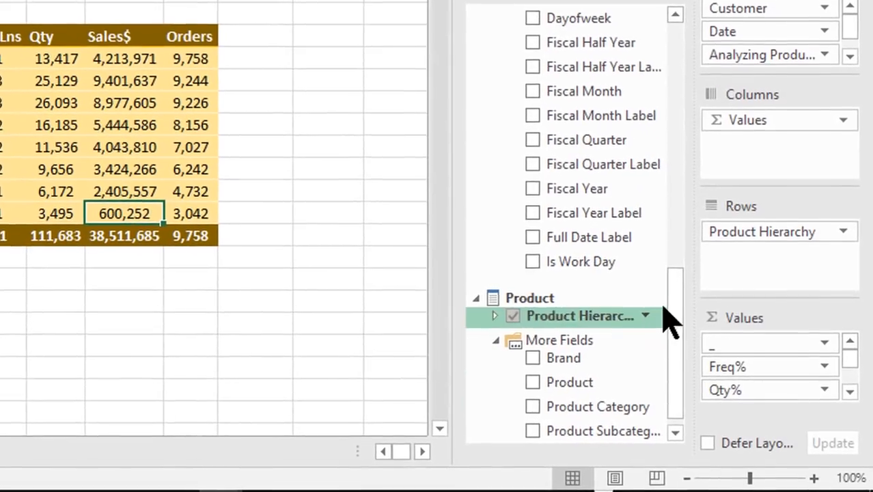
left_click_drag(674, 335, 677, 212)
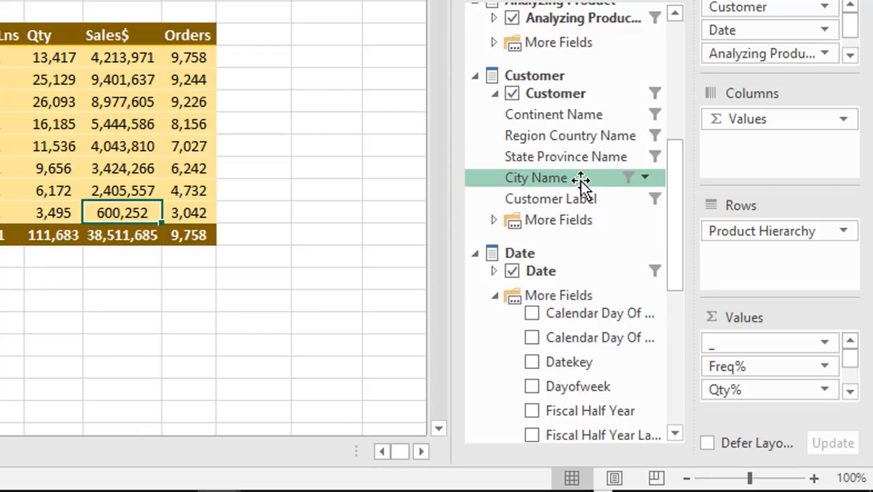
left_click_drag(581, 179, 753, 117)
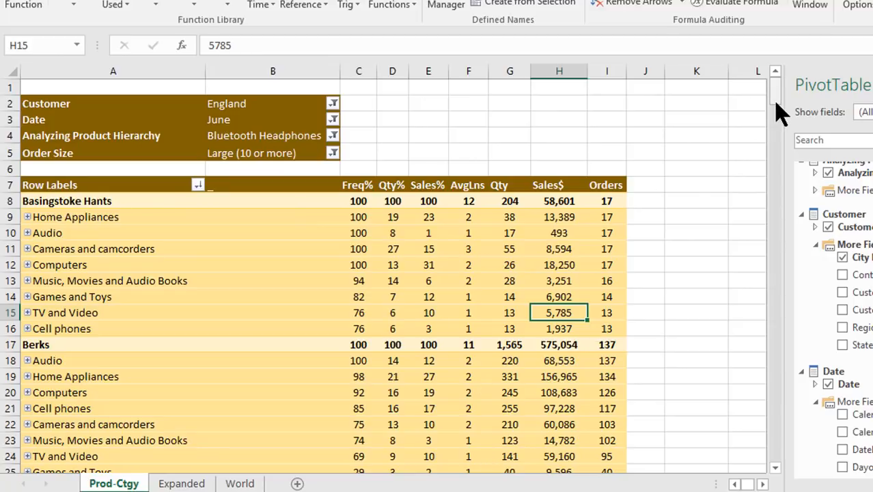
Review the category figures for each city down to the Grand Total, and undo the addition of City Name.
mouse_move(777, 97)
left_mouse_down()
mouse_move(776, 129)
mouse_move(768, 90)
left_mouse_up()
left_click_drag(776, 97, 781, 459)
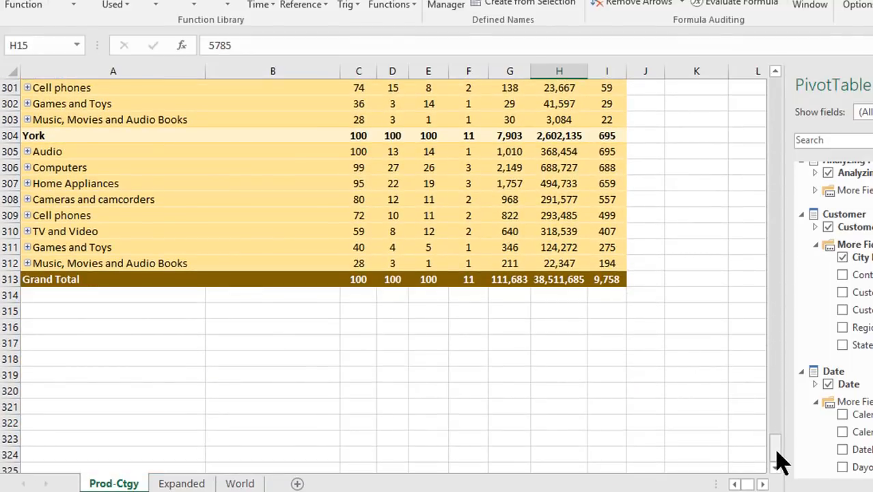
left_click_drag(781, 462, 752, 90)
mouse_move(481, 200)
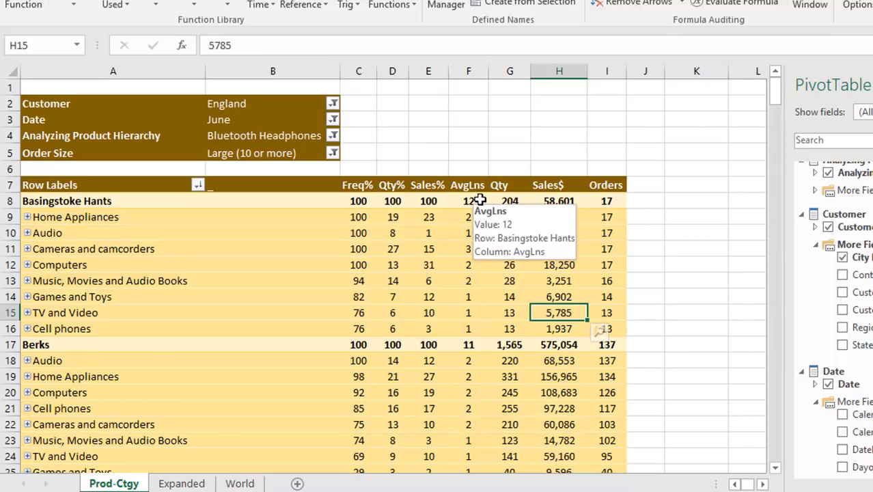
key("ctrl+z")
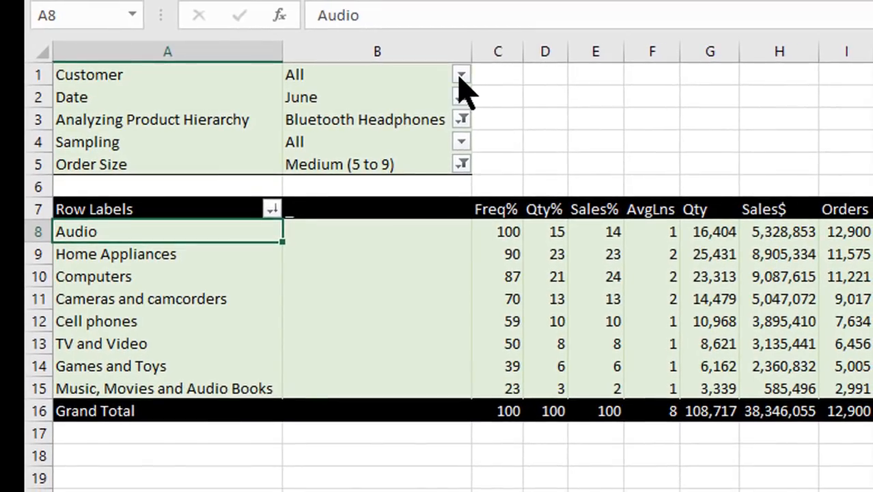
Filter the green pivot table's Customer field to England, under Europe and United Kingdom.
left_click(461, 75)
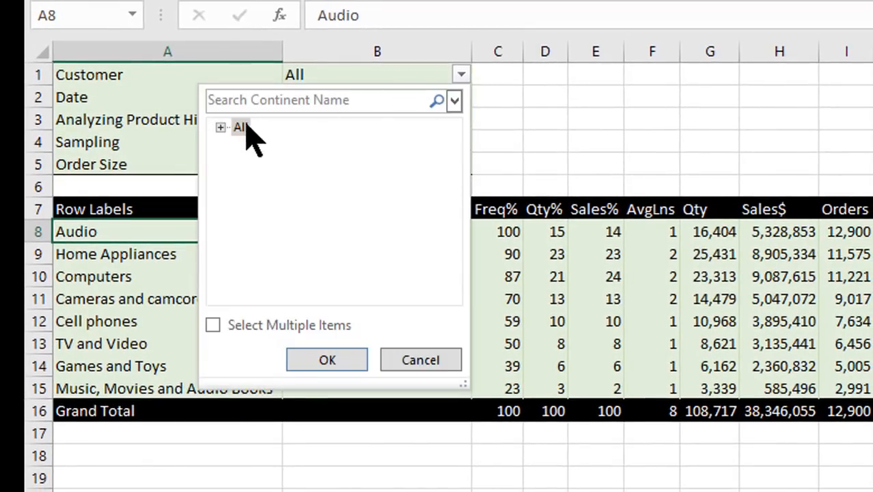
left_click(220, 127)
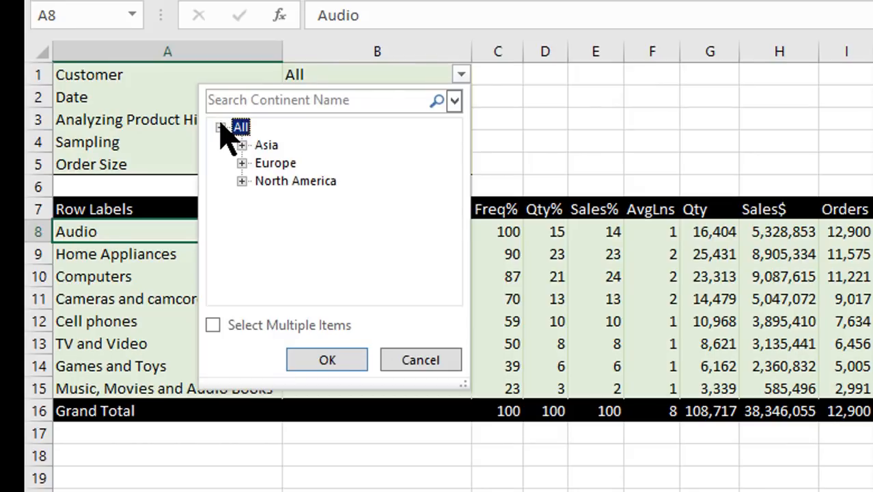
left_click(242, 181)
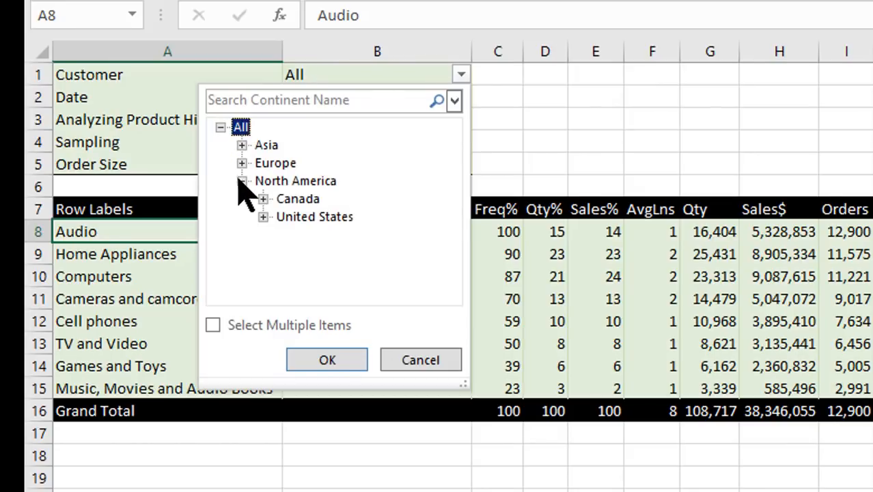
left_click(242, 163)
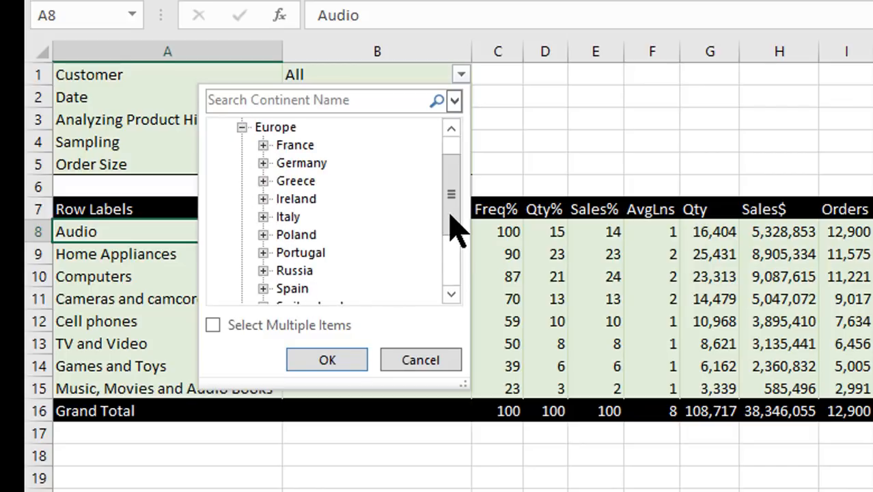
mouse_move(452, 218)
left_mouse_down()
mouse_move(451, 251)
mouse_move(449, 205)
left_mouse_up()
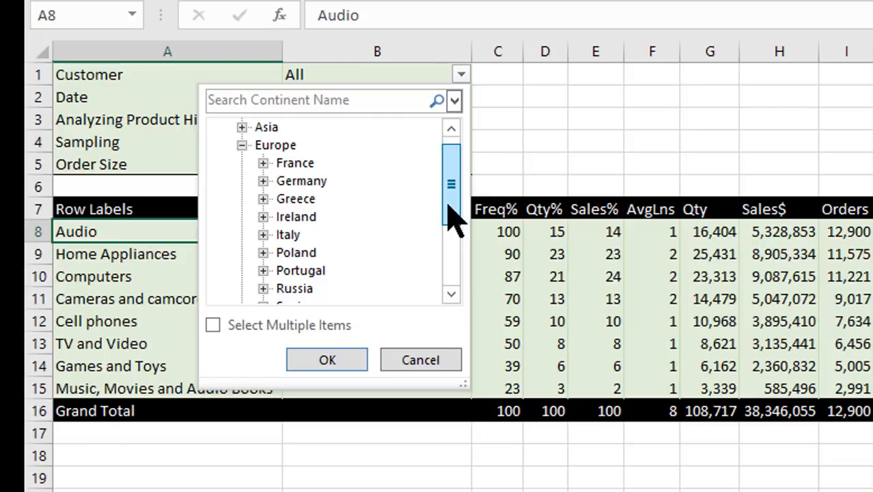
left_click_drag(449, 206, 441, 254)
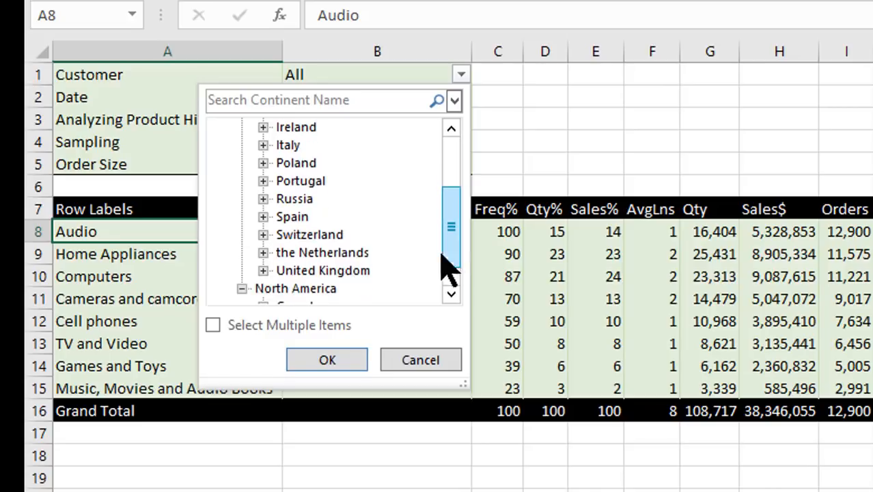
left_click(263, 271)
left_click(301, 270)
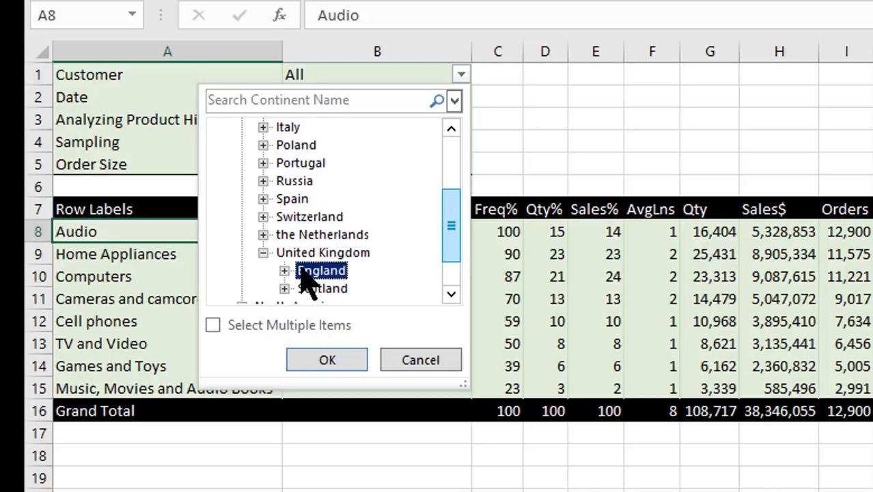
left_click(331, 359)
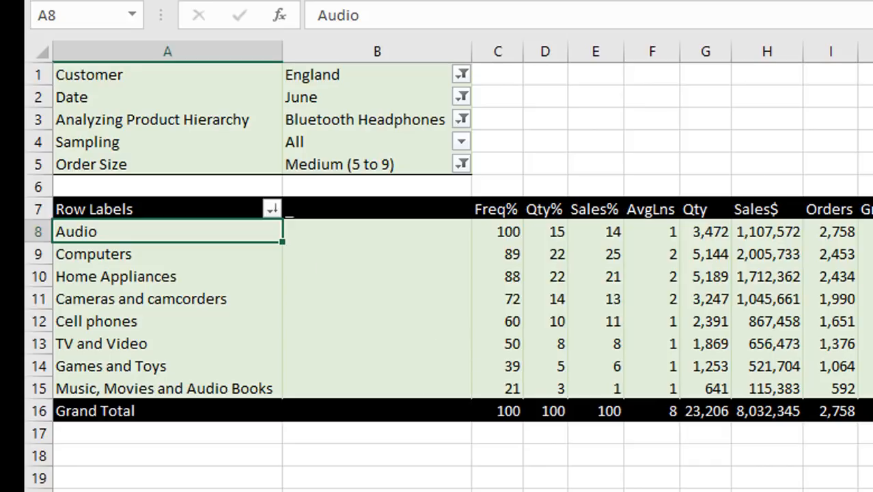
Change the green pivot table's Order Size filter to Large (10 or more).
left_click(462, 165)
left_click(311, 270)
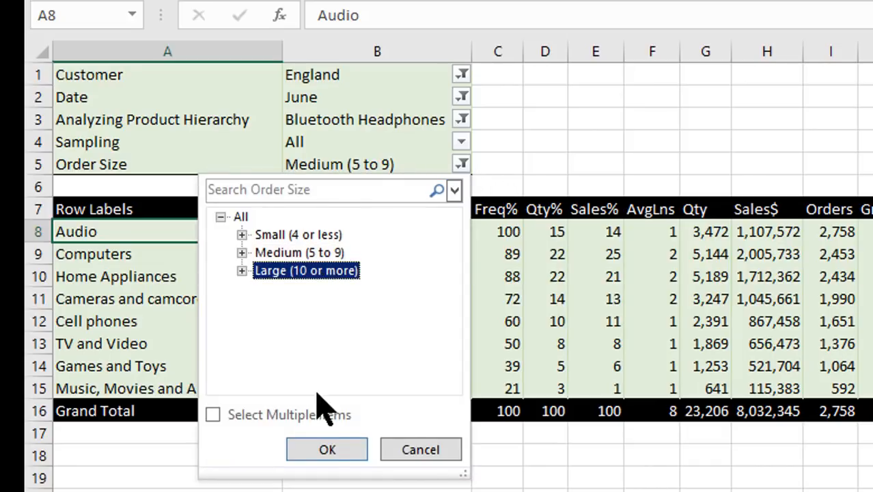
left_click(326, 450)
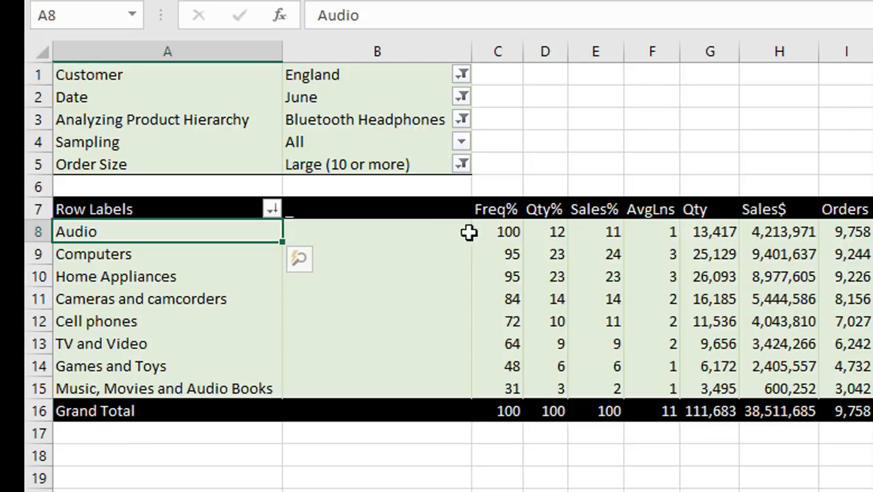
Reset the Customer filter to All and select the Grand Total of Orders.
mouse_move(485, 260)
left_click(462, 75)
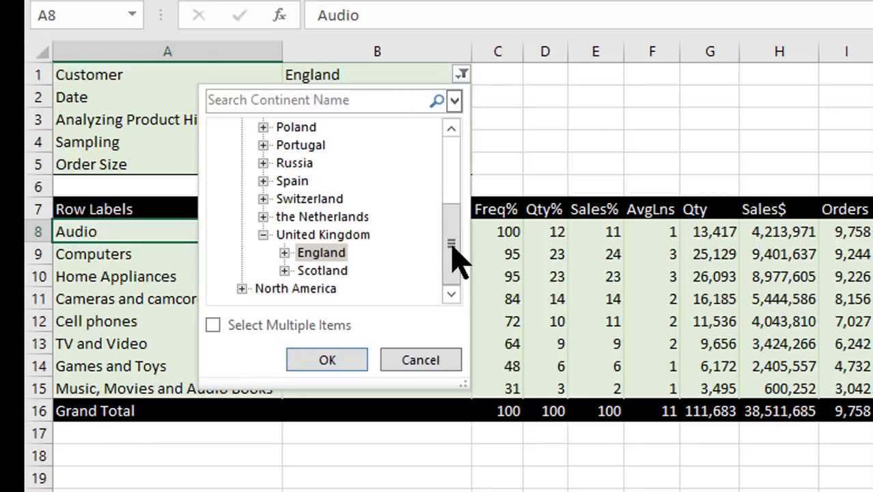
left_click_drag(451, 241, 451, 177)
left_click(241, 127)
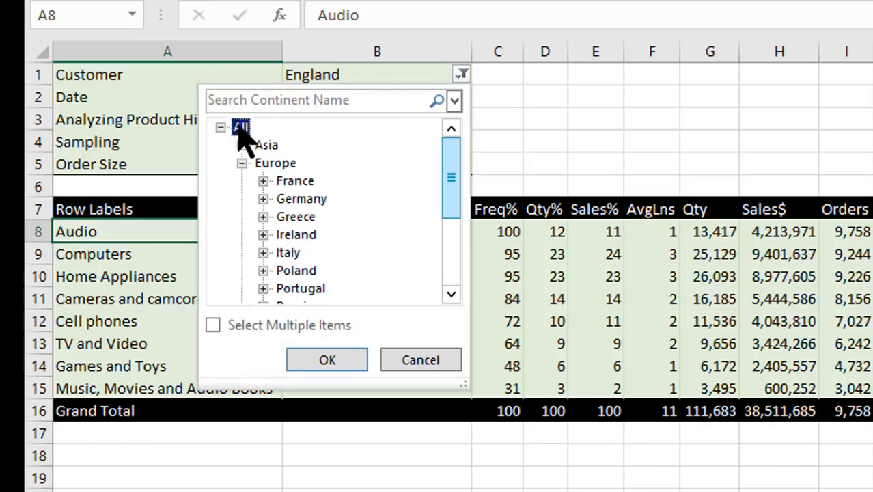
left_click(339, 361)
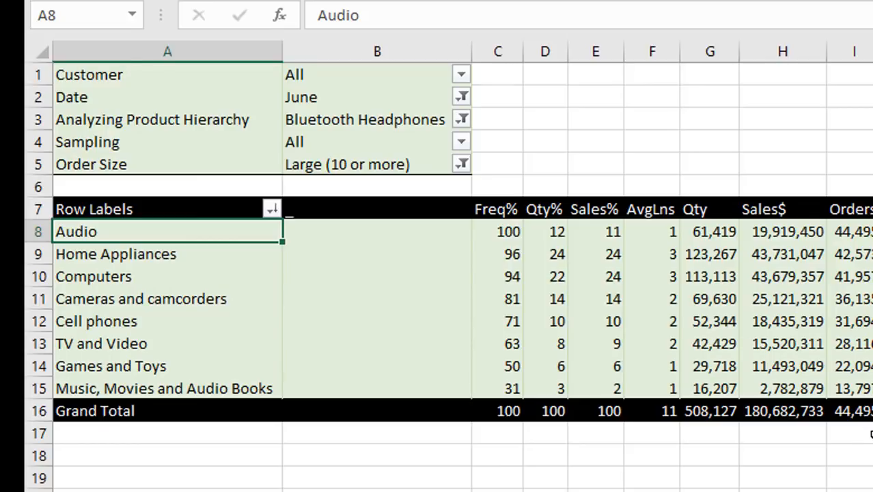
left_click(863, 415)
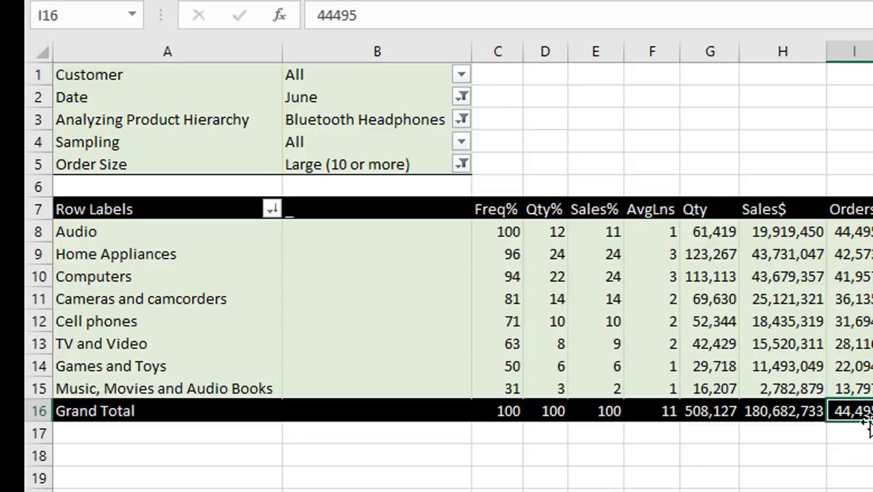
Broaden the Analyzing Product Hierarchy filter to the whole Audio category.
left_click(462, 120)
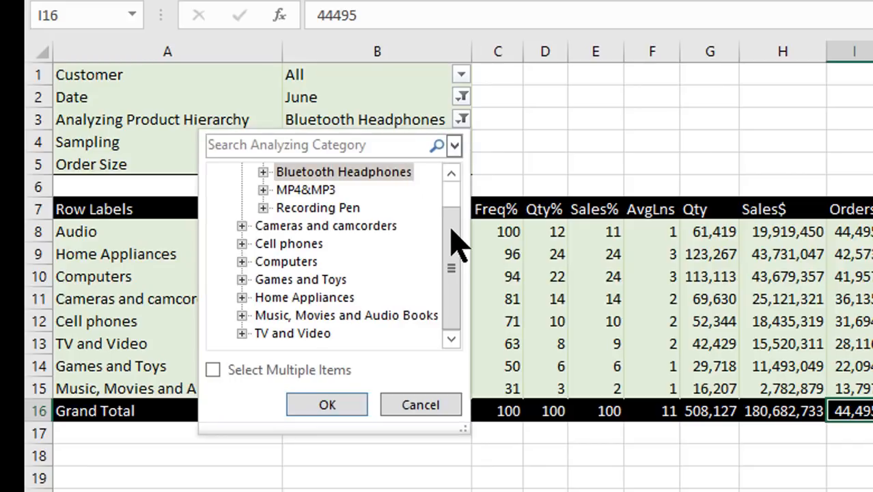
left_click_drag(453, 238, 444, 202)
left_click(276, 193)
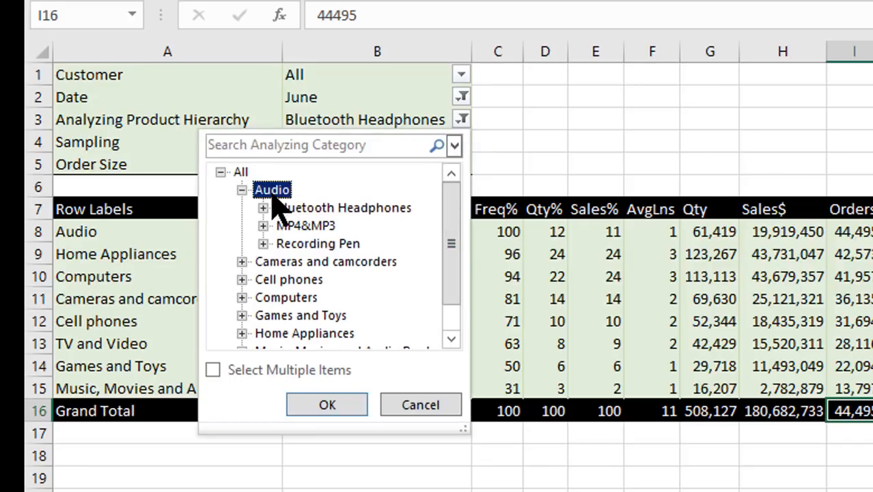
left_click(333, 406)
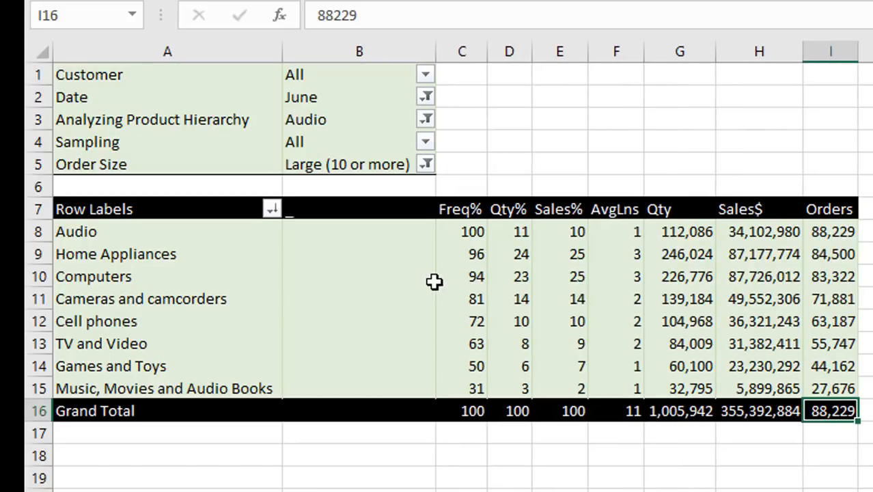
Reset the Order Size filter to All so every order size is included.
left_click(424, 164)
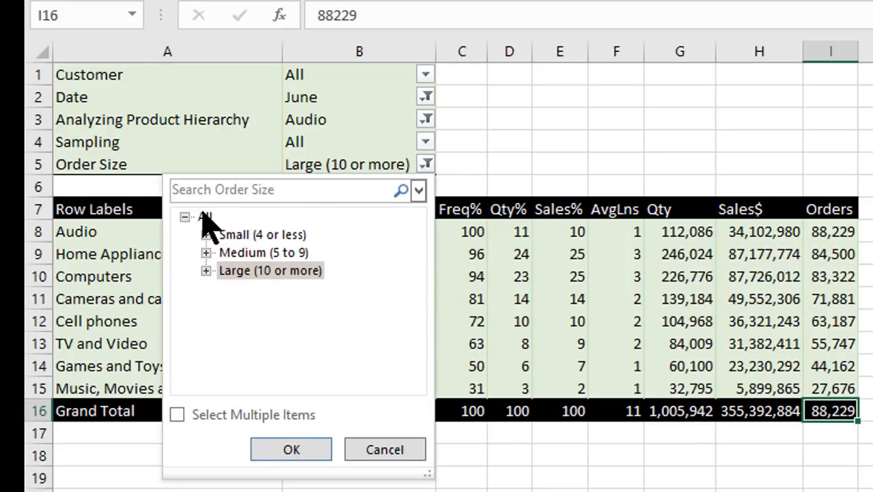
left_click(204, 216)
left_click(292, 448)
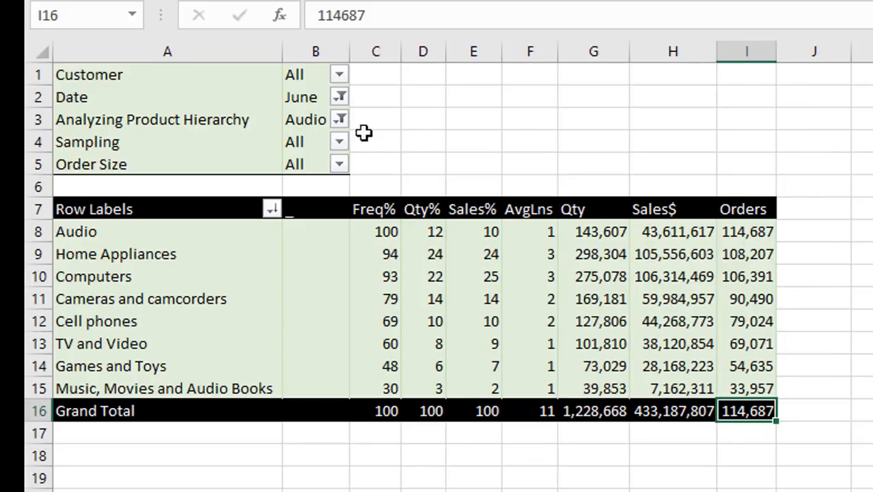
Reset the Date filter to All so every fiscal year is included.
left_click(340, 98)
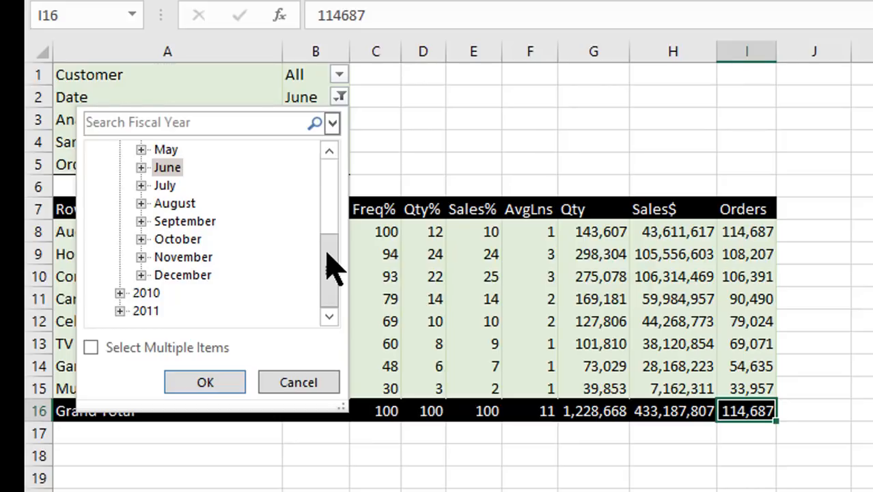
left_click_drag(329, 260, 326, 174)
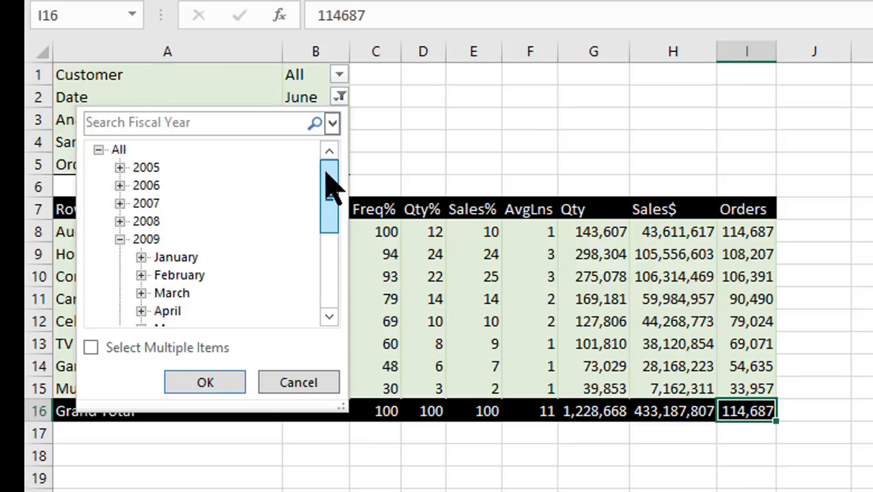
left_click(118, 150)
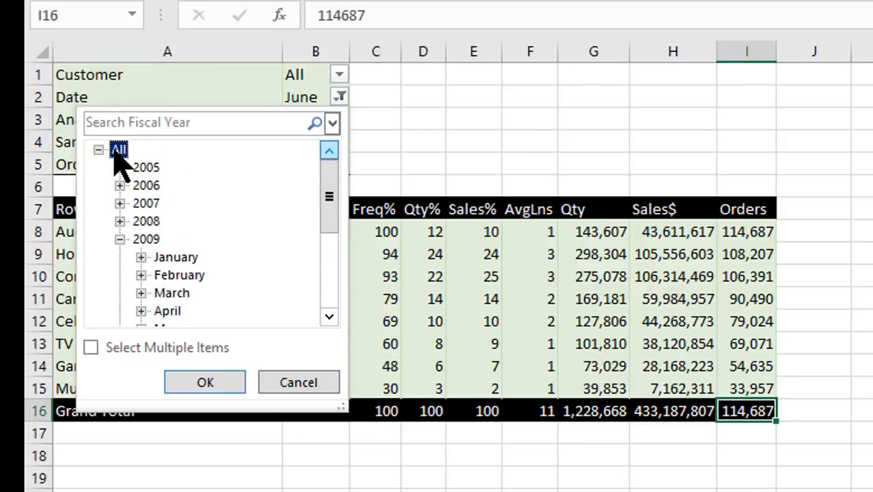
left_click(205, 384)
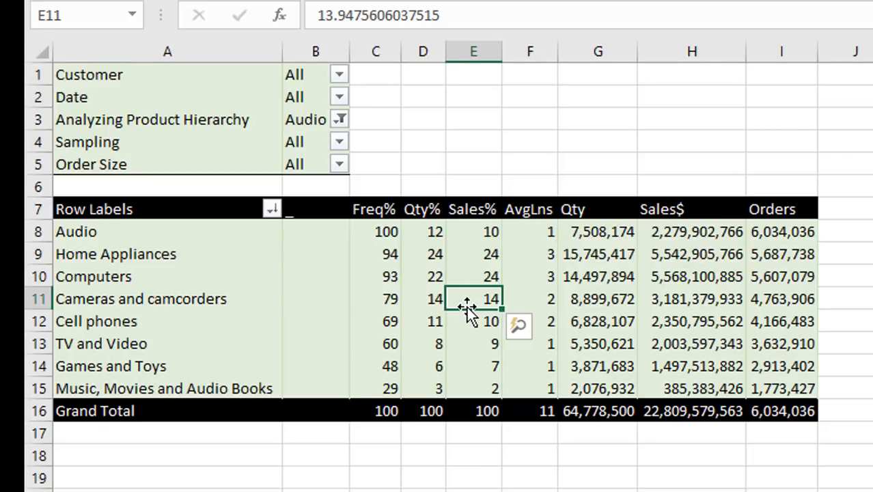
Examine the Grand Totals of Orders and Qty along with the listed product categories.
left_click(786, 413)
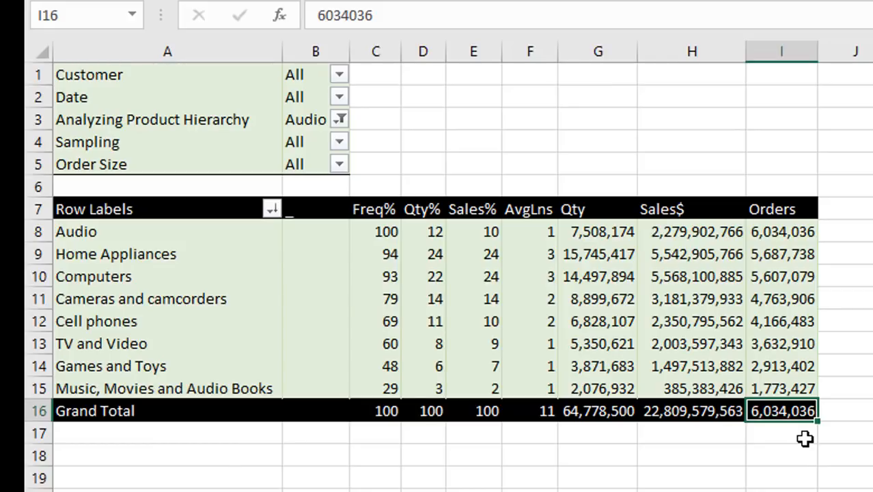
left_click(206, 304)
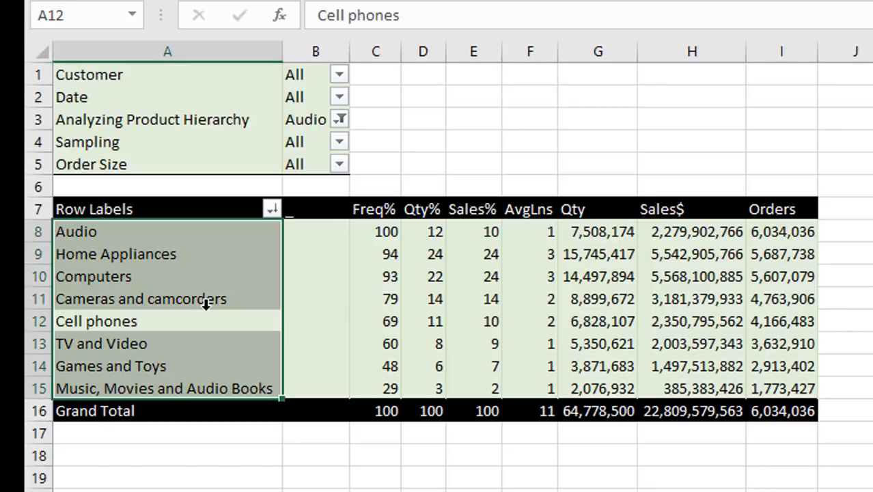
left_click(198, 281)
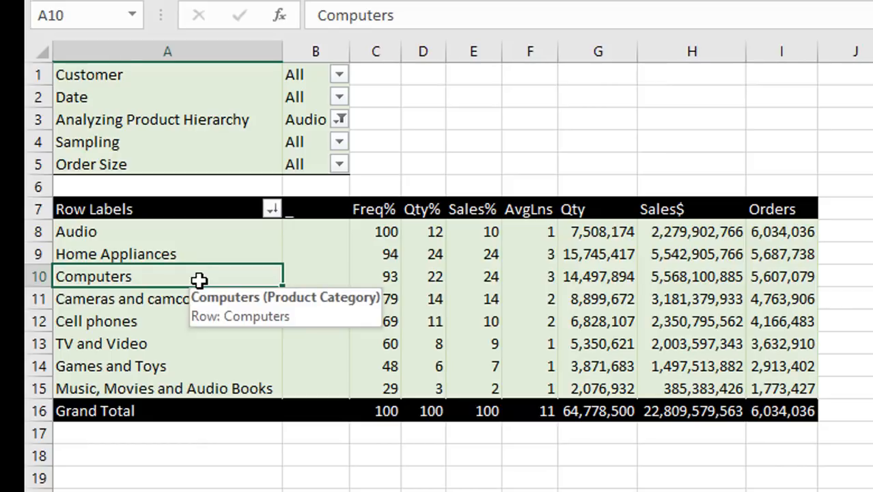
left_click(658, 361)
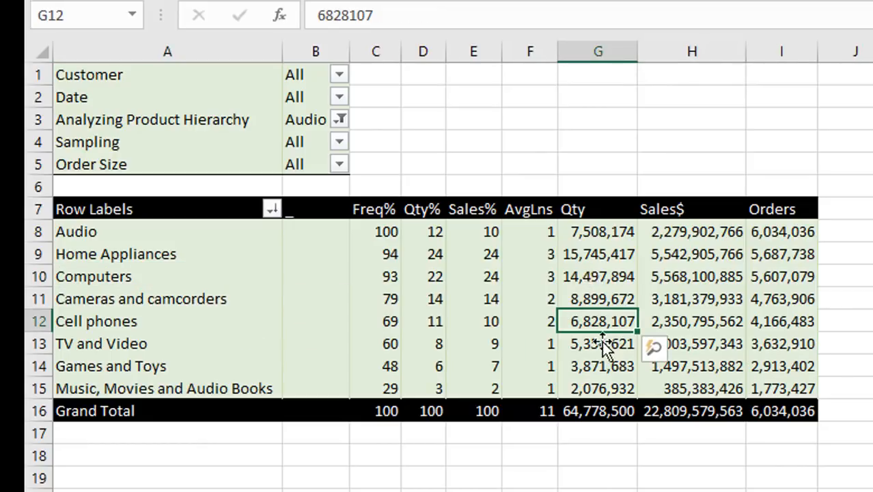
left_click(602, 412)
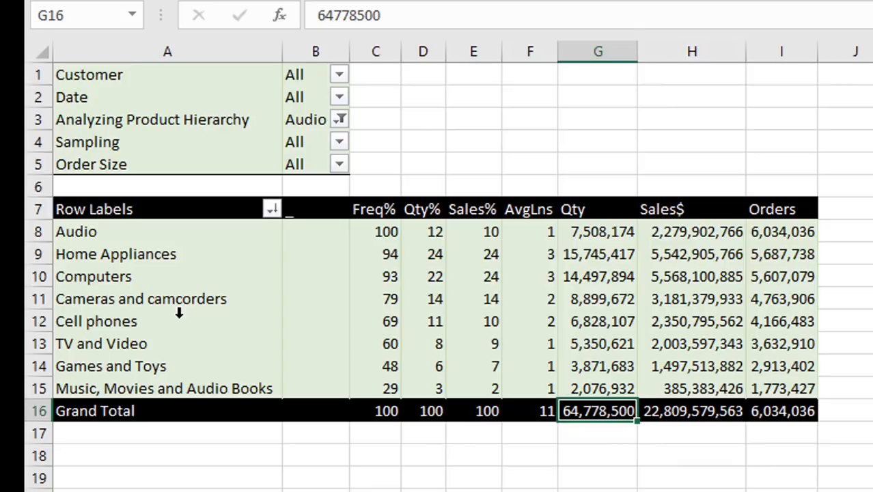
Set the Sampling filter to 5% and widen column B slightly.
left_click(339, 142)
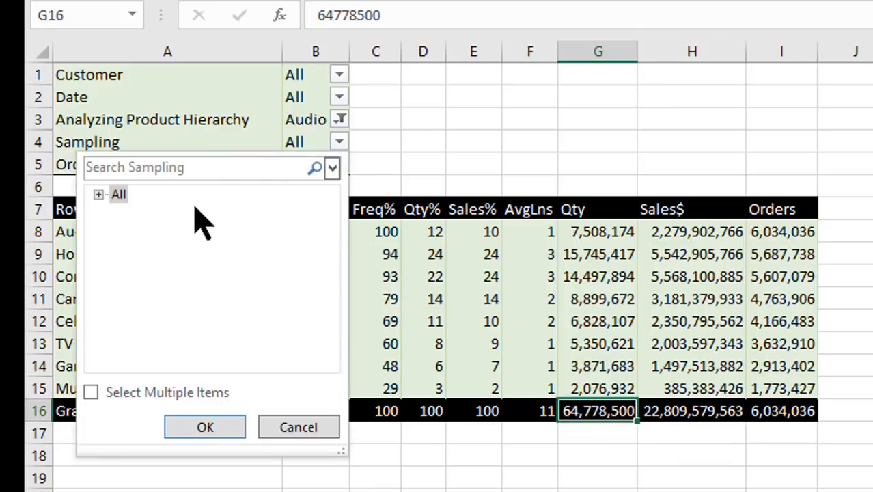
left_click(99, 195)
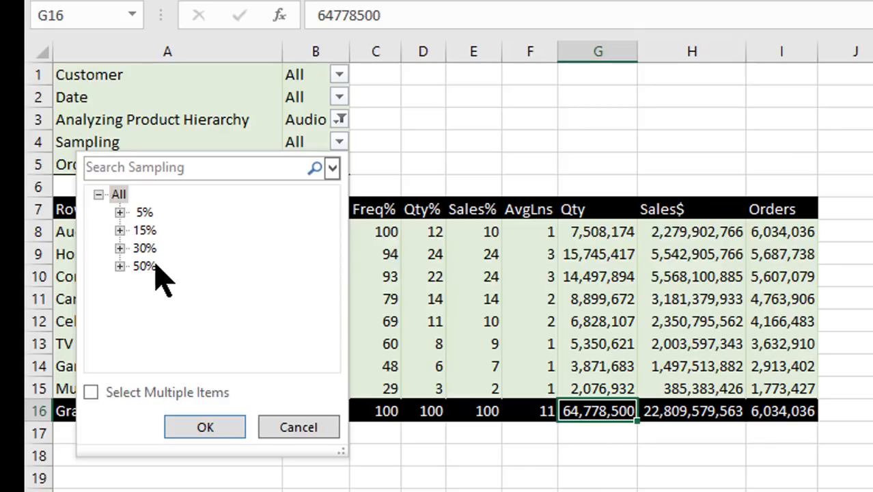
left_click(140, 212)
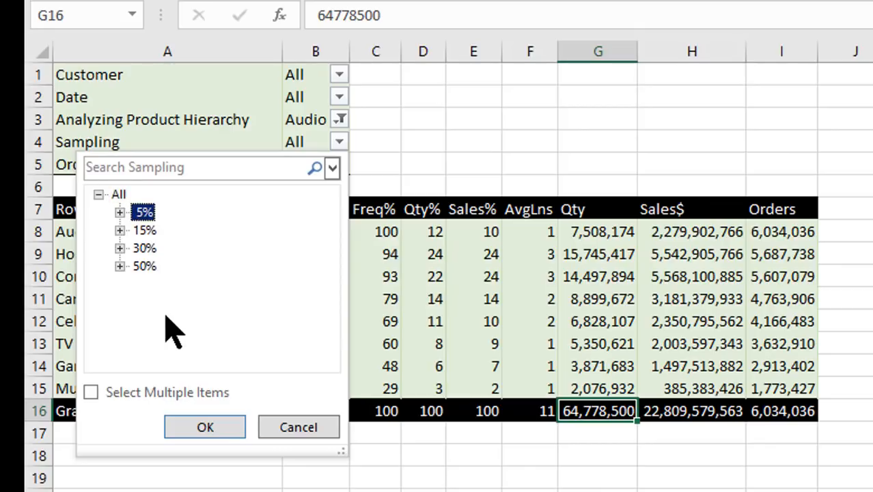
left_click(205, 427)
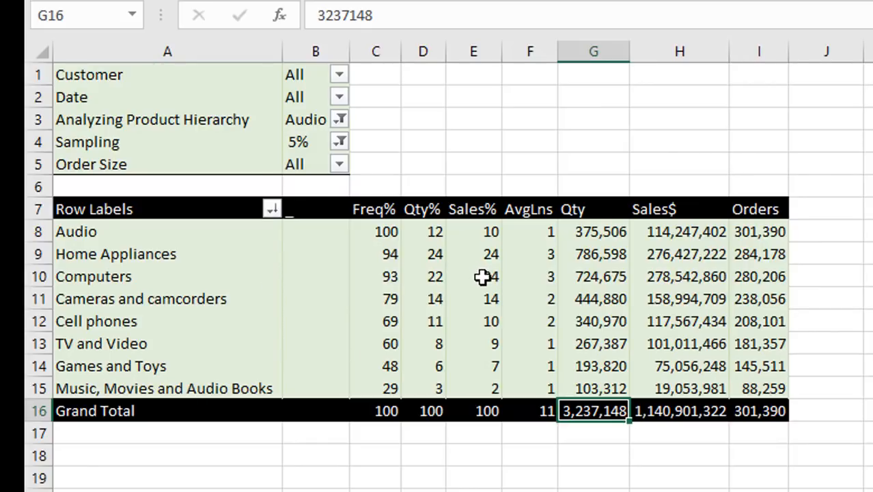
mouse_move(483, 276)
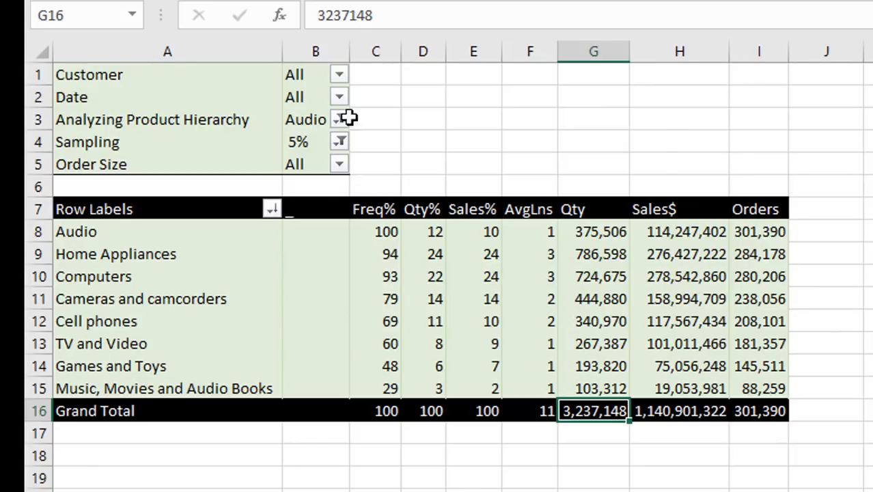
left_click_drag(350, 52, 367, 75)
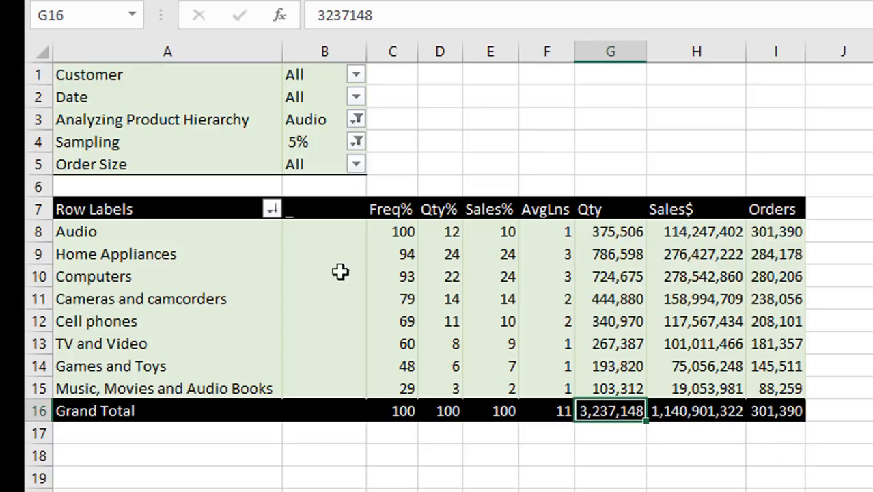
Compare the 5% sample's category figures for Audio with the pivot table filtered to England in the other workbook.
mouse_move(305, 393)
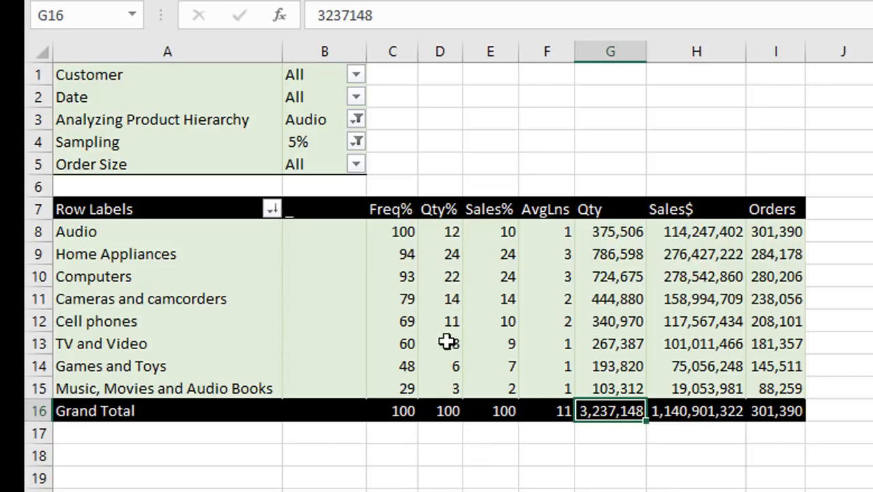
mouse_move(407, 254)
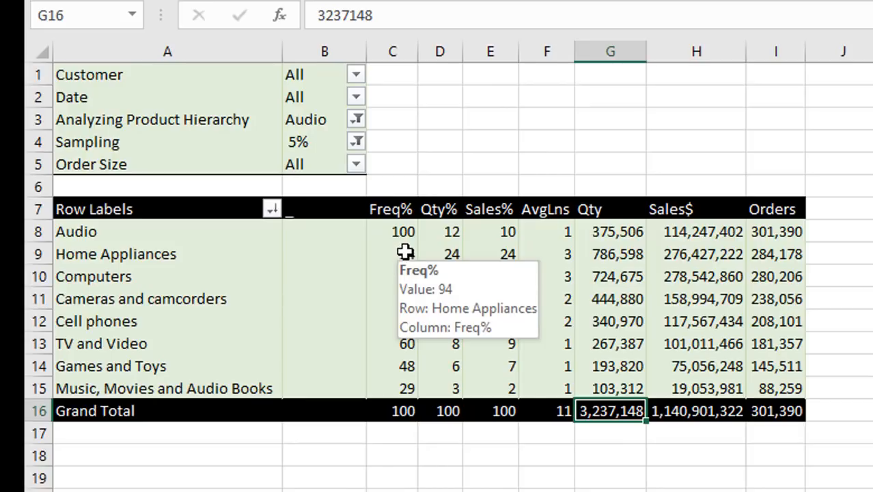
key("Right")
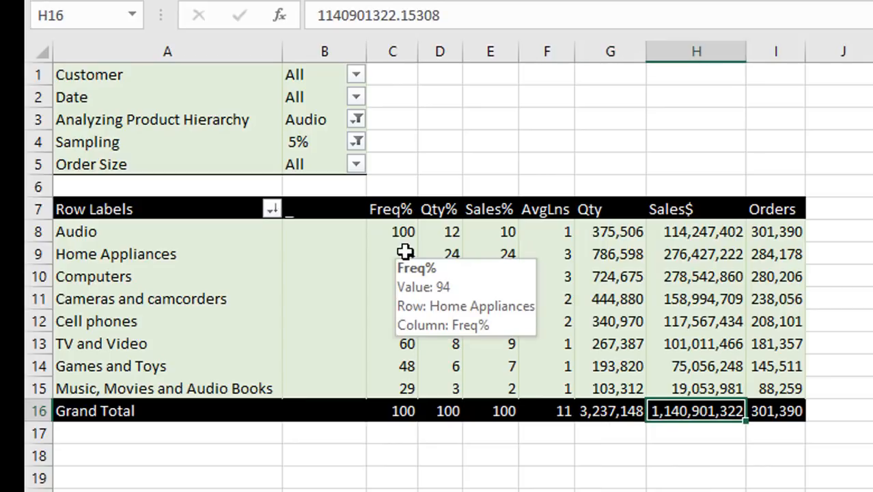
key("alt+Tab")
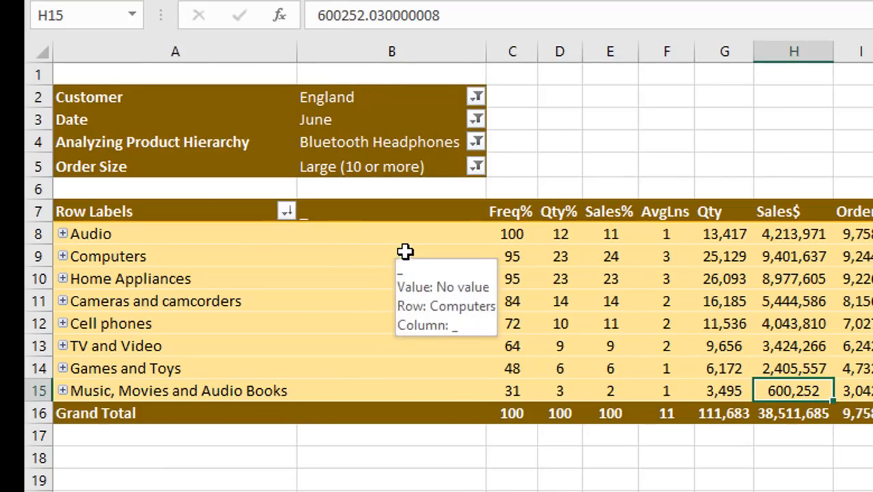
key("alt+Tab")
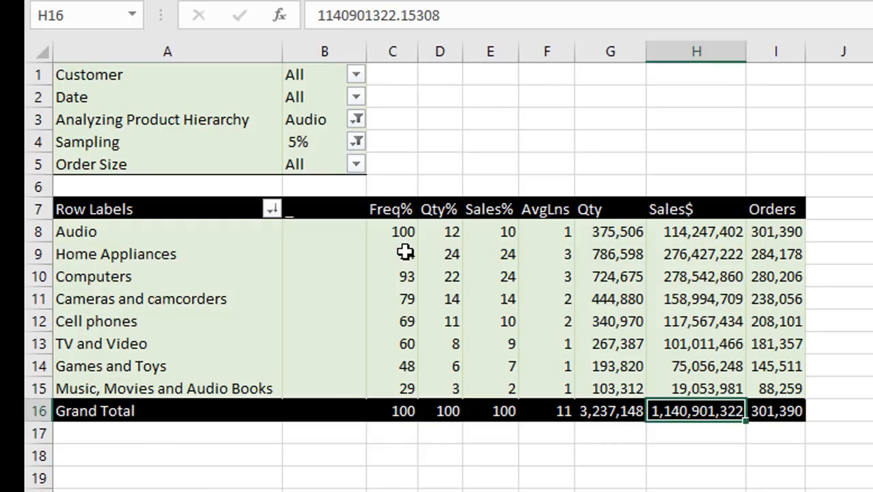
mouse_move(405, 253)
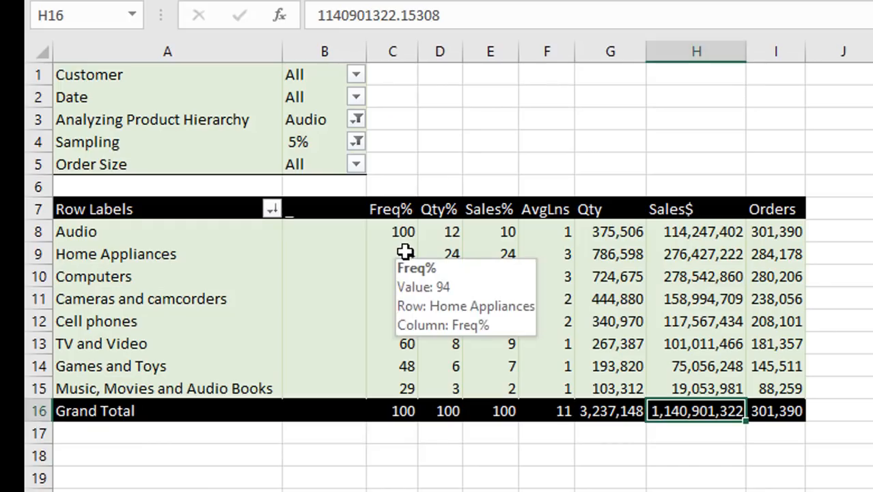
Narrow the Analyzing Product Hierarchy filter to Bluetooth Headphones under Audio, and widen the Sales$ and Orders columns.
left_click(356, 119)
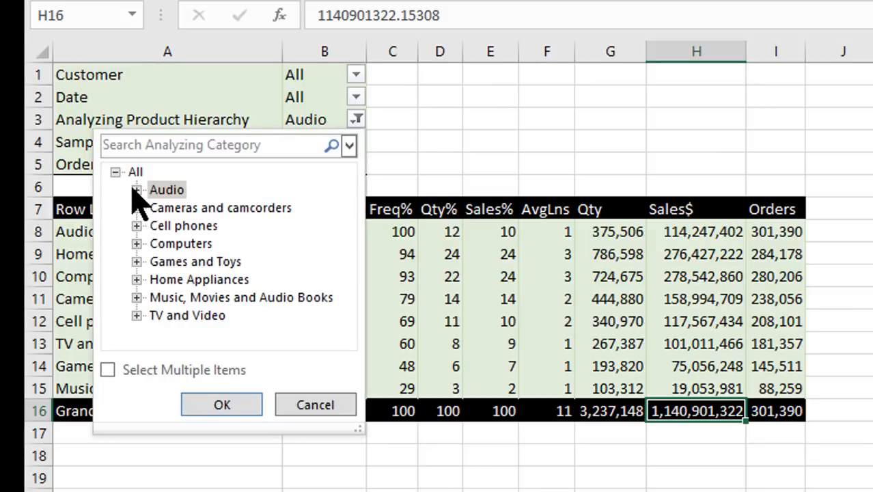
left_click(137, 189)
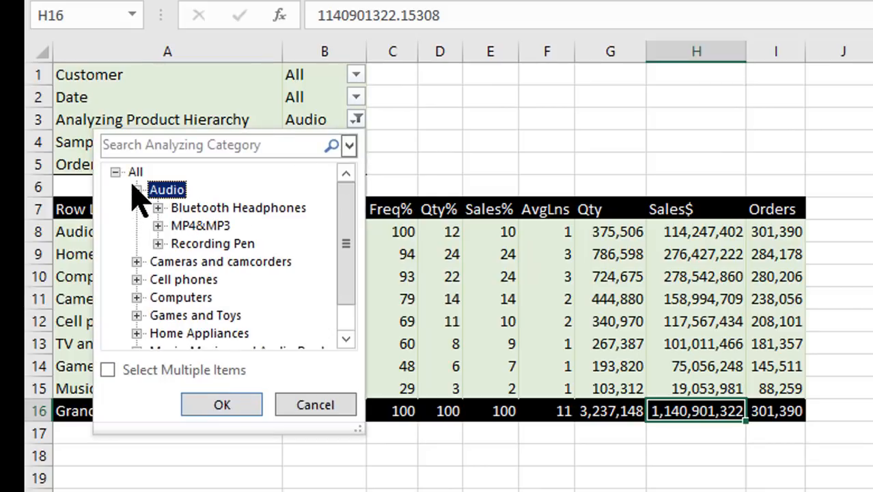
left_click(189, 213)
left_click(232, 406)
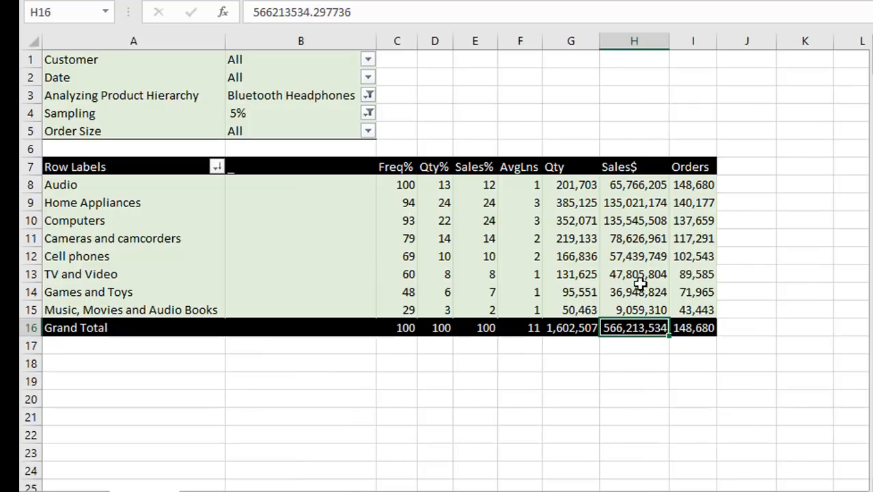
left_click(683, 339)
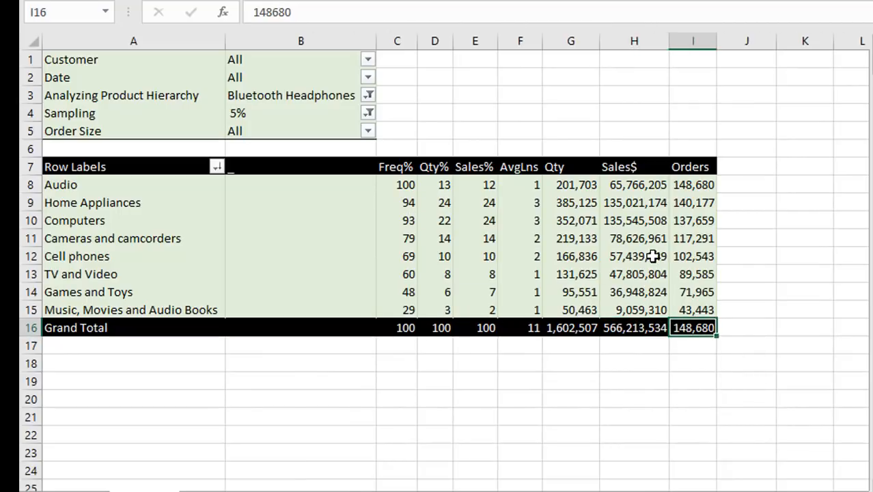
left_click_drag(669, 43, 790, 43)
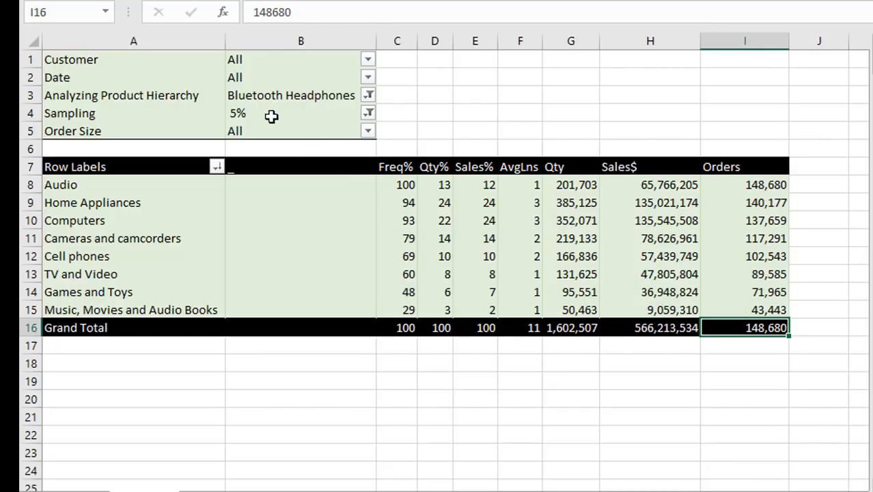
Compare the sampled Bluetooth Headphones figures for all dates with the England pivot table in the other workbook.
mouse_move(426, 266)
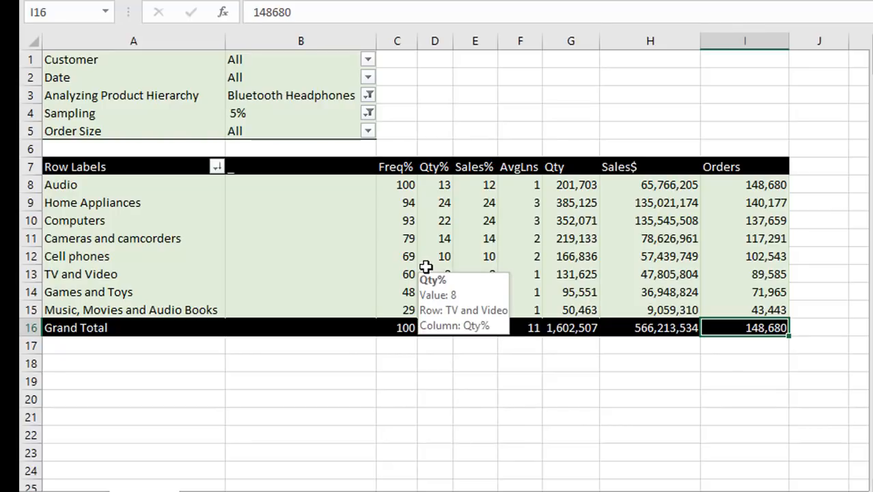
key("alt+Tab")
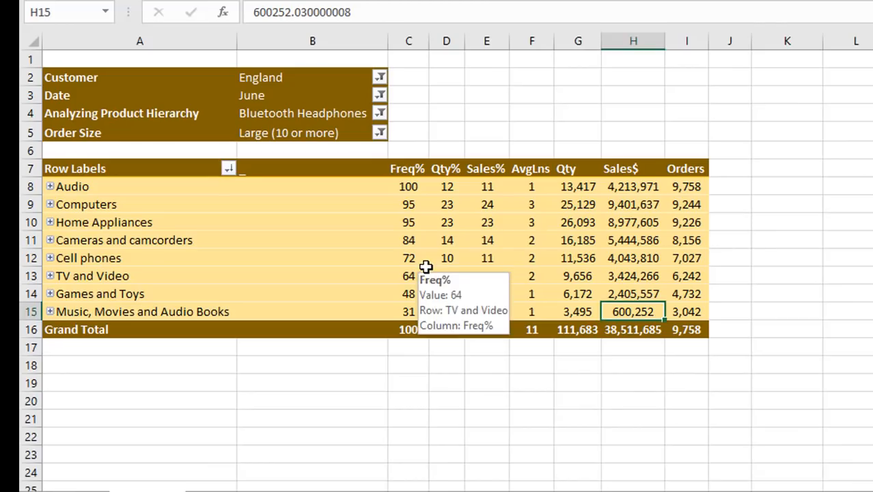
key("alt+Tab")
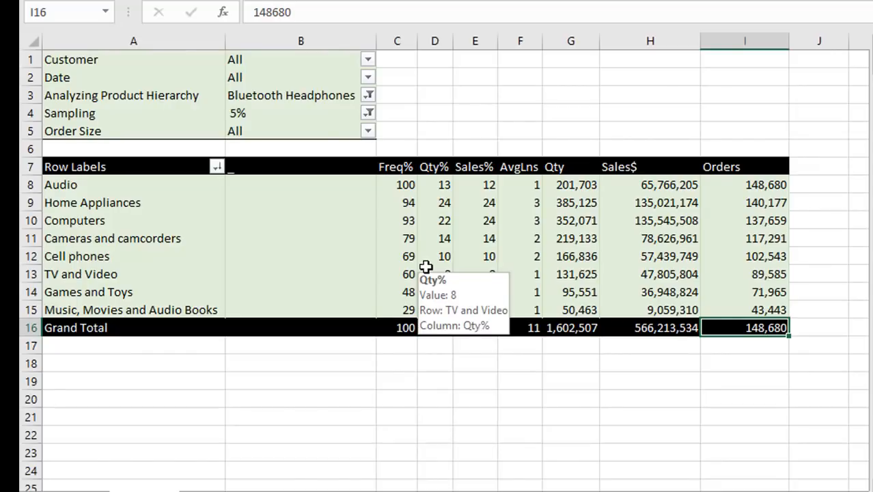
Set the Date filter to June of fiscal year 2009.
left_click(368, 77)
left_click(176, 119)
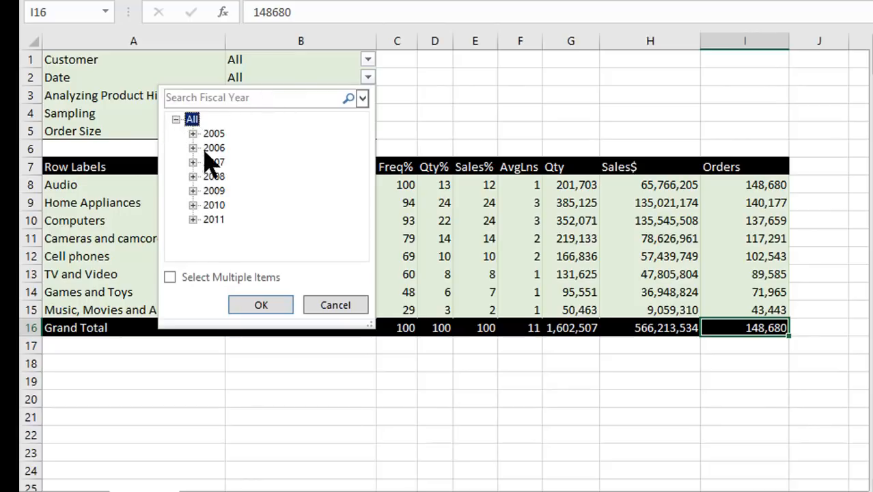
left_click(213, 192)
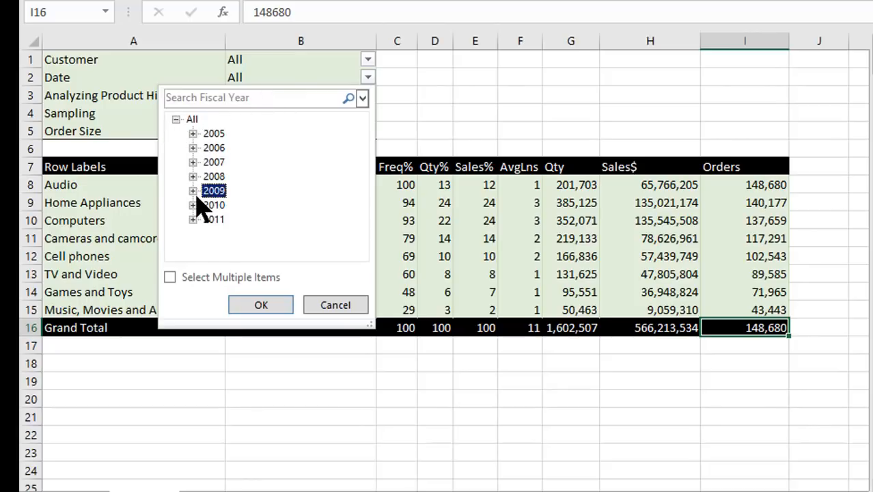
left_click(194, 191)
left_click(231, 205)
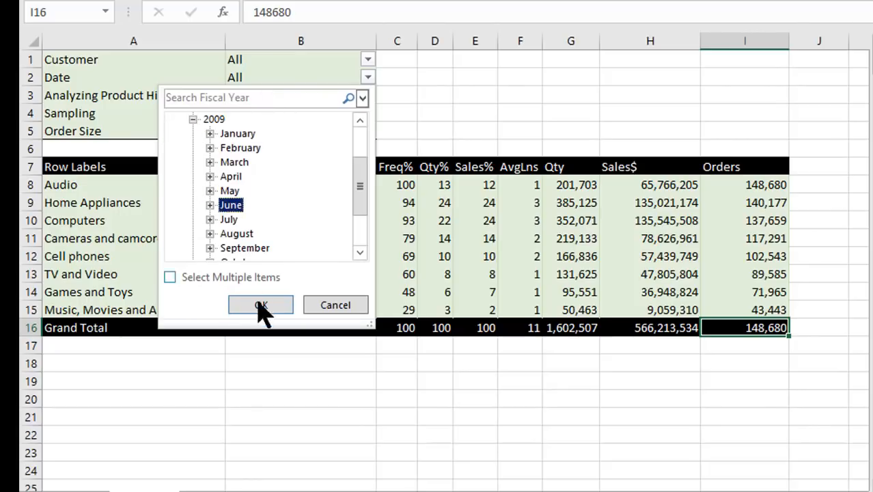
left_click(260, 305)
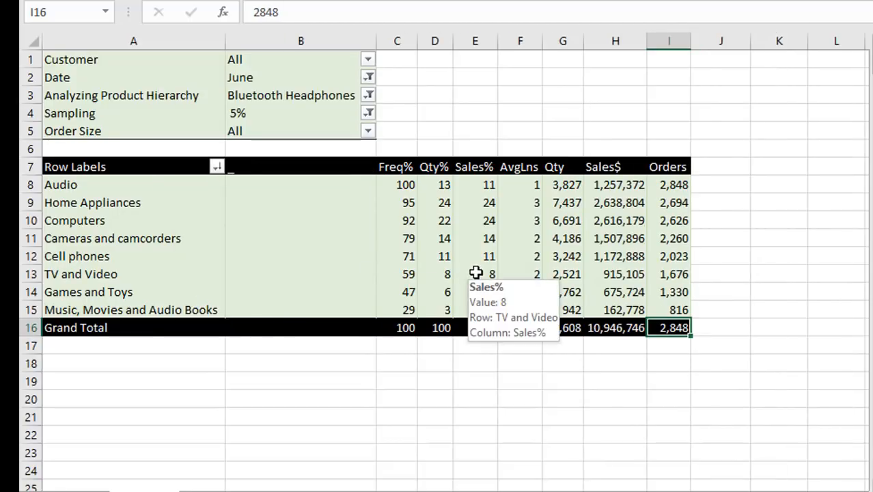
Compare the sampled June 2009 Bluetooth Headphones figures with the England June pivot table in the other workbook.
key("alt+Tab")
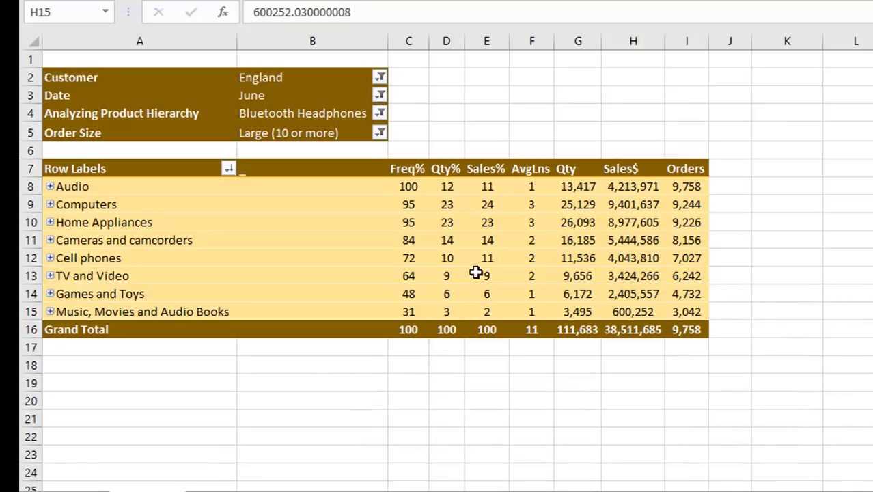
key("alt+Tab")
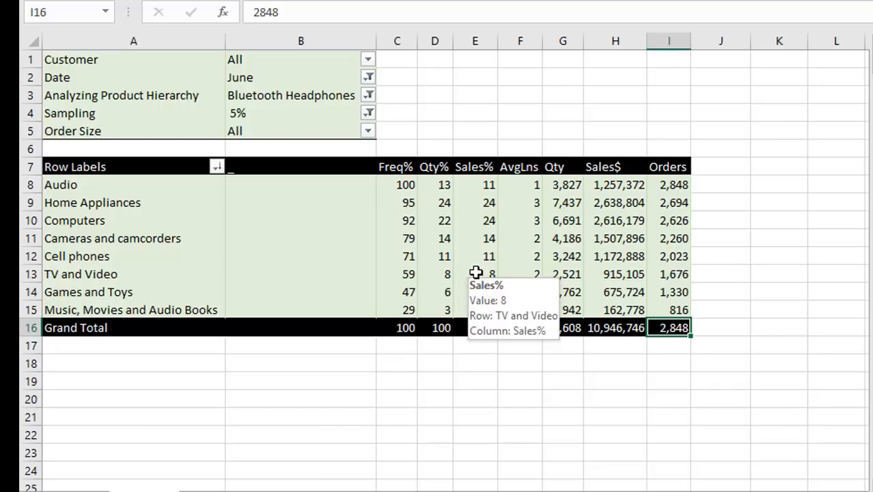
key("alt+Tab")
key("alt+Tab")
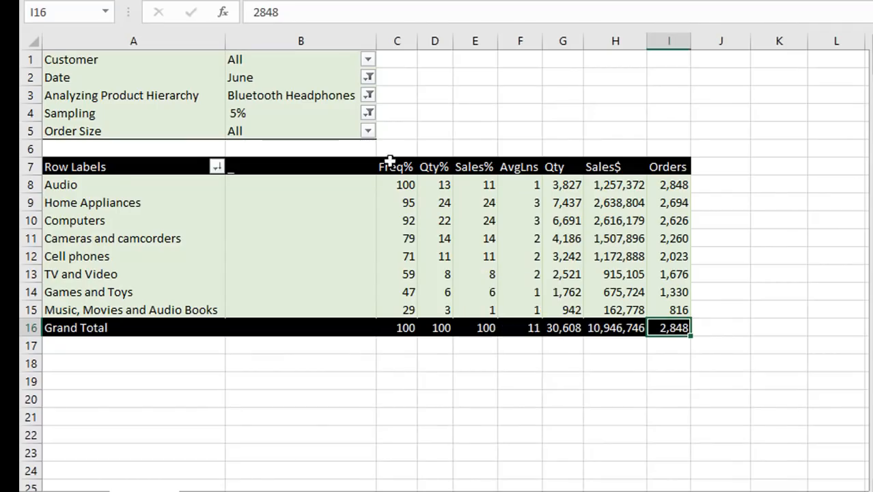
Raise the Sampling filter to 50%.
left_click(368, 113)
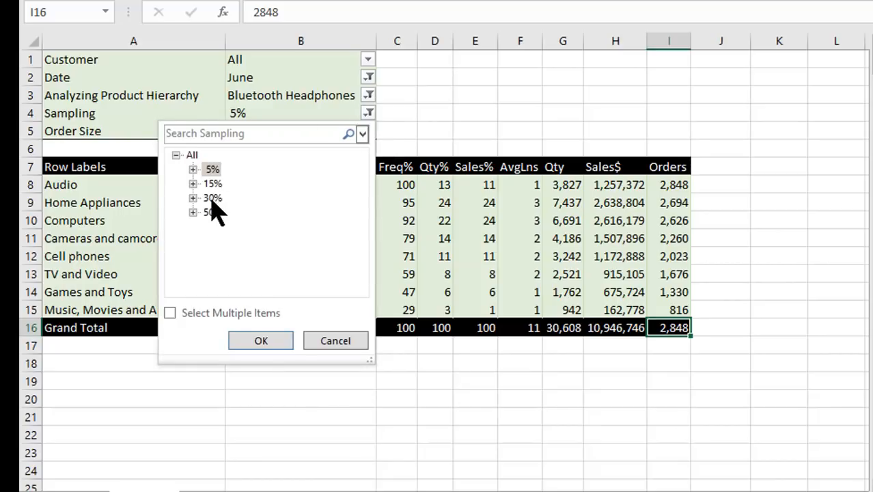
left_click(212, 213)
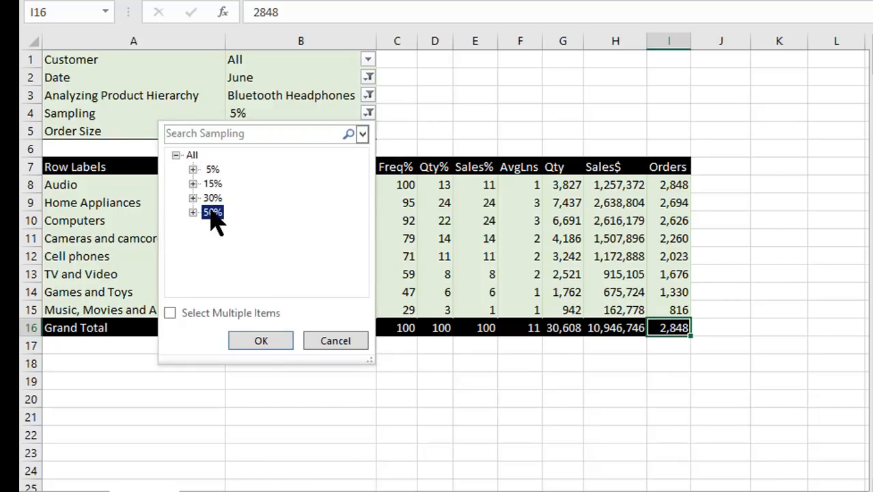
left_click(260, 342)
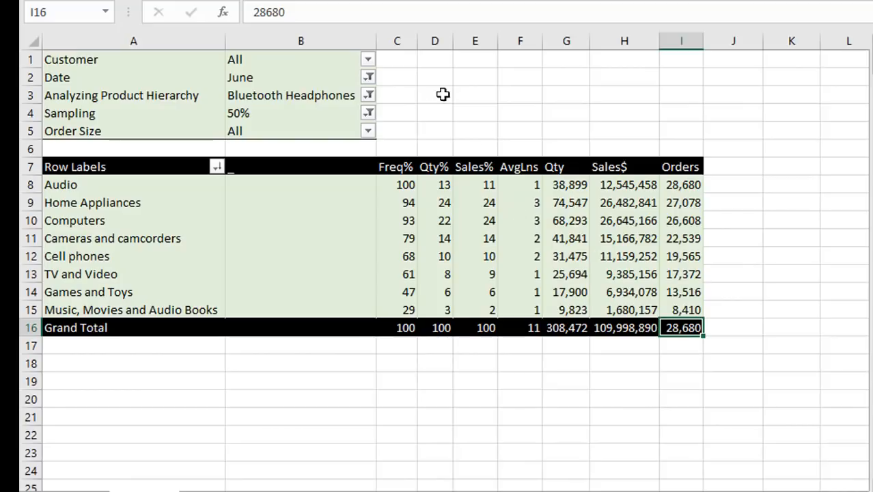
Reset the Sampling filter to All so the full set of orders is included.
left_click(368, 114)
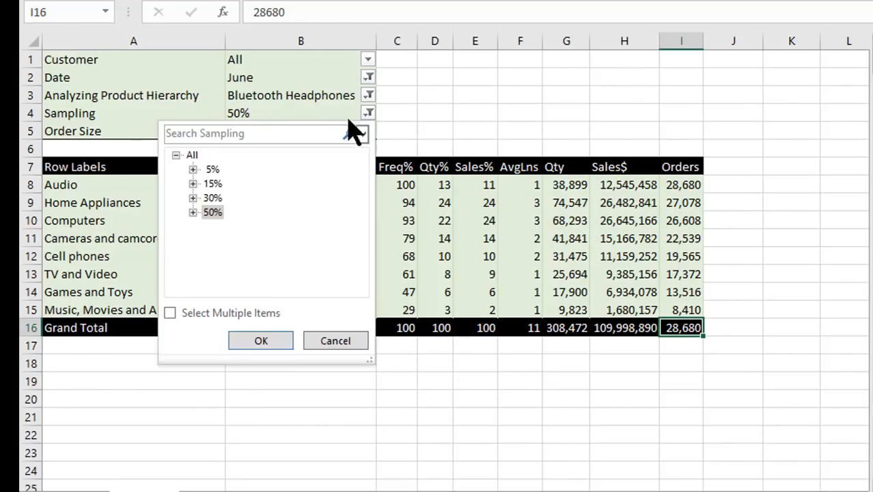
left_click(191, 155)
left_click(262, 339)
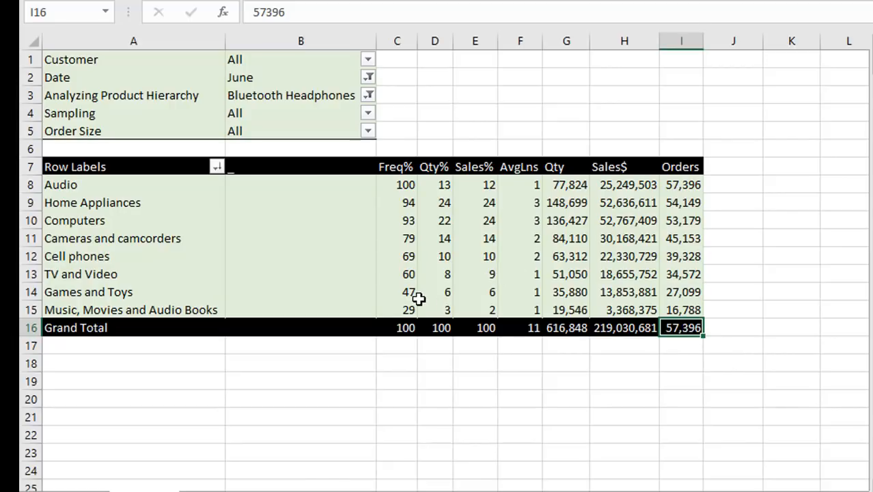
Add the Region Country Name customer field to the pivot table rows above Product Category.
mouse_move(419, 299)
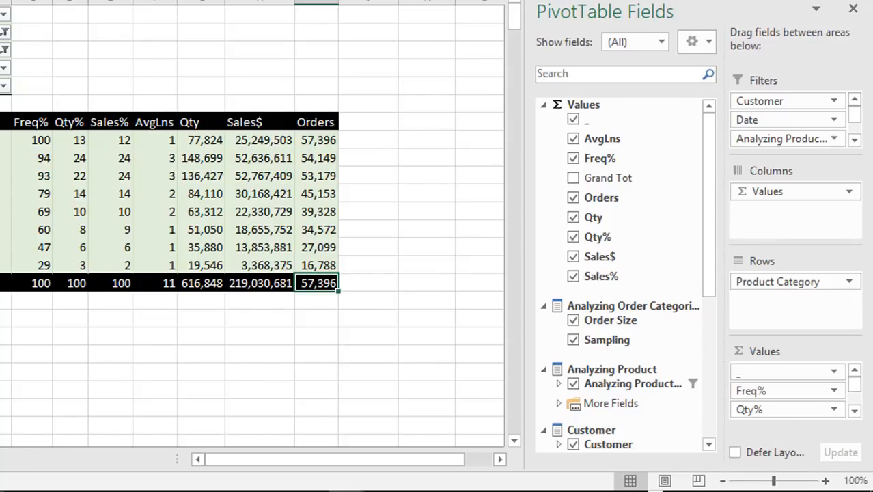
left_click(169, 232)
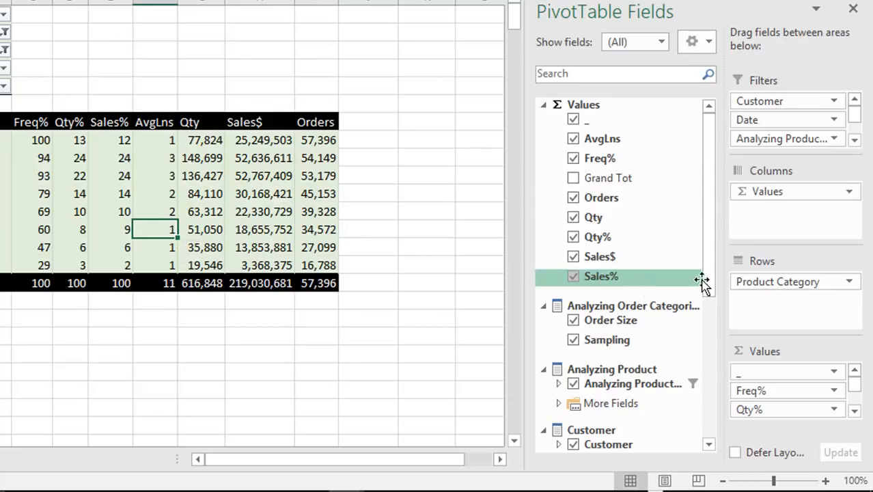
left_click_drag(711, 290, 712, 380)
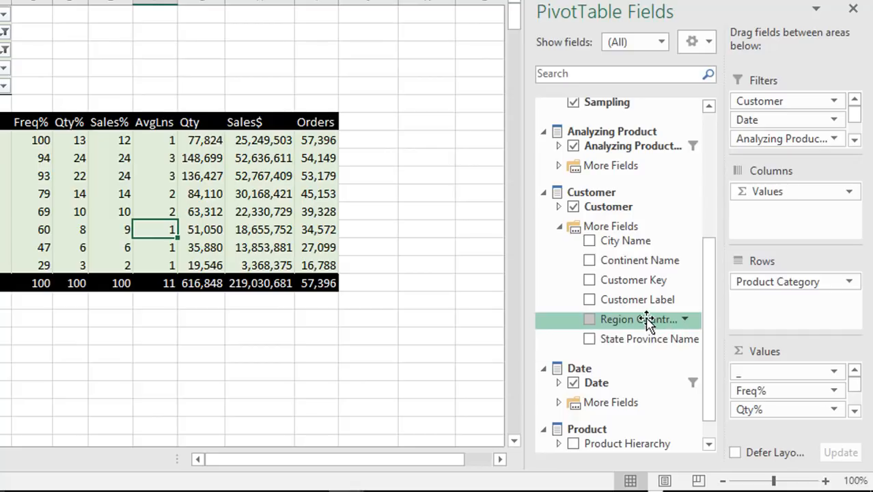
left_click_drag(646, 319, 770, 284)
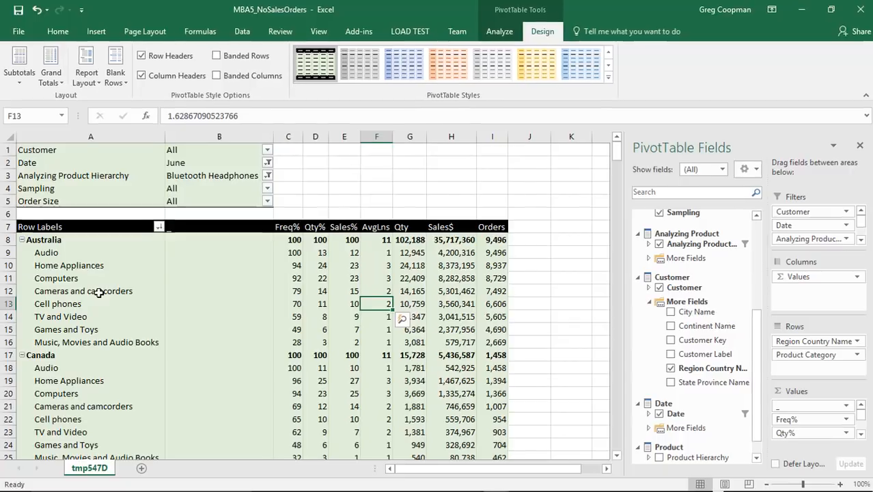
Review the June Bluetooth Headphones product category figures for each country.
scroll(99, 292, "down", 4)
scroll(133, 286, "down", 16)
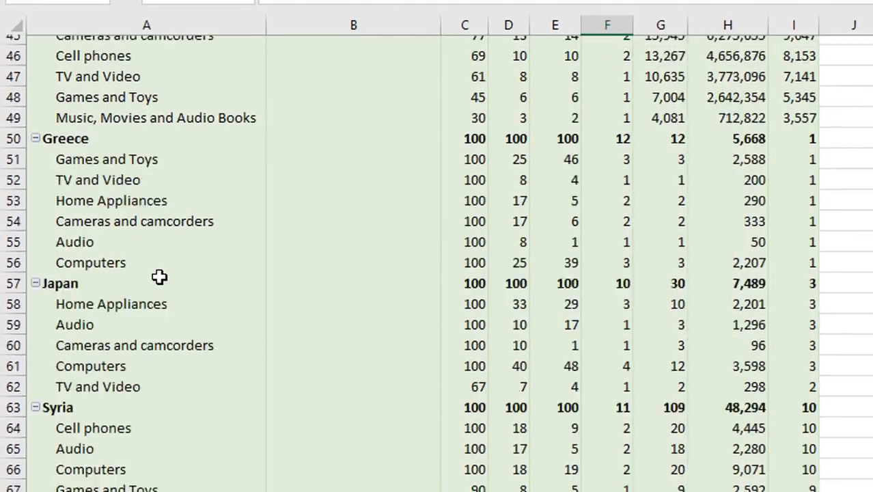
scroll(160, 275, "down", 8)
scroll(159, 278, "up", 8)
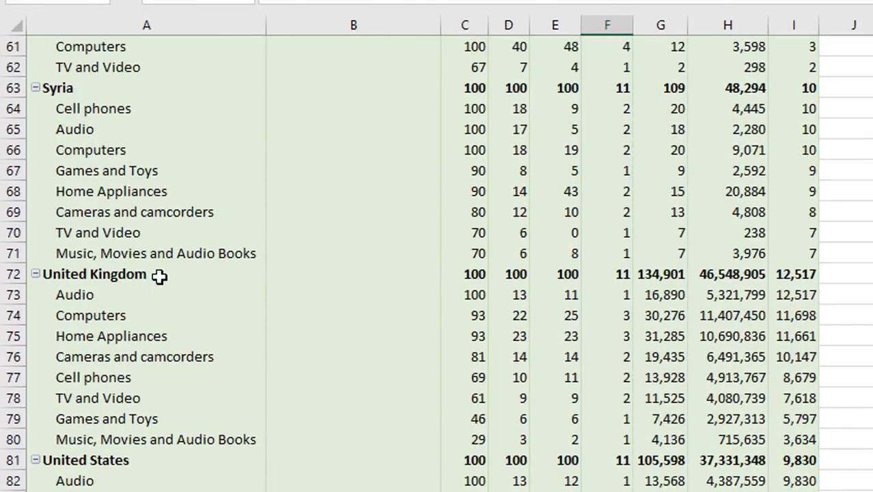
scroll(159, 276, "up", 4)
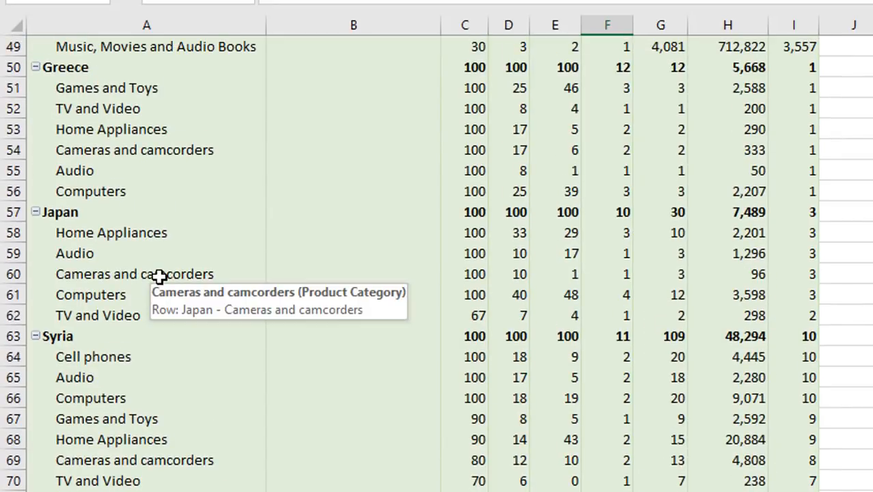
scroll(159, 276, "up", 4)
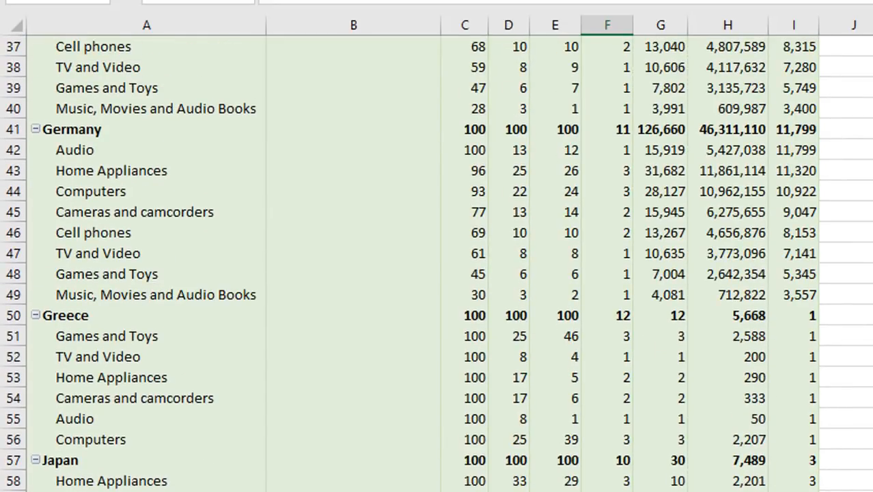
Replace Region Country Name with State Province Name in the pivot table rows, placed above Product Category.
left_click_drag(872, 437, 866, 443)
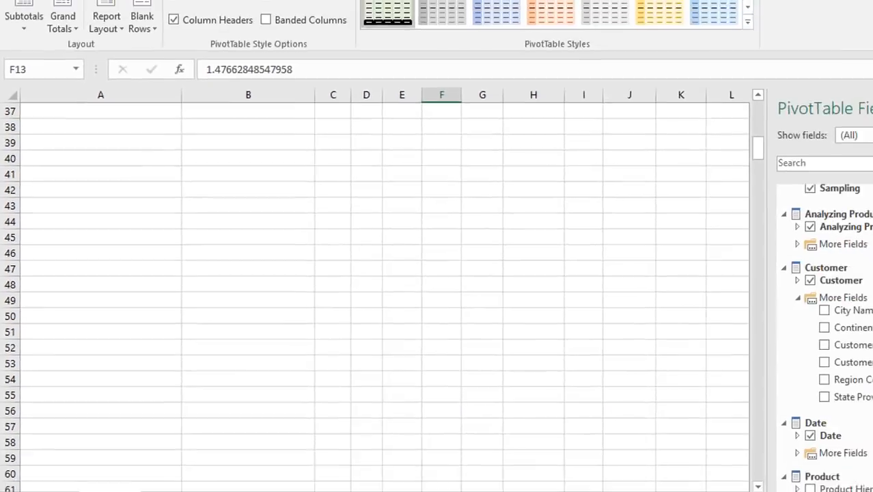
left_click_drag(712, 383, 798, 341)
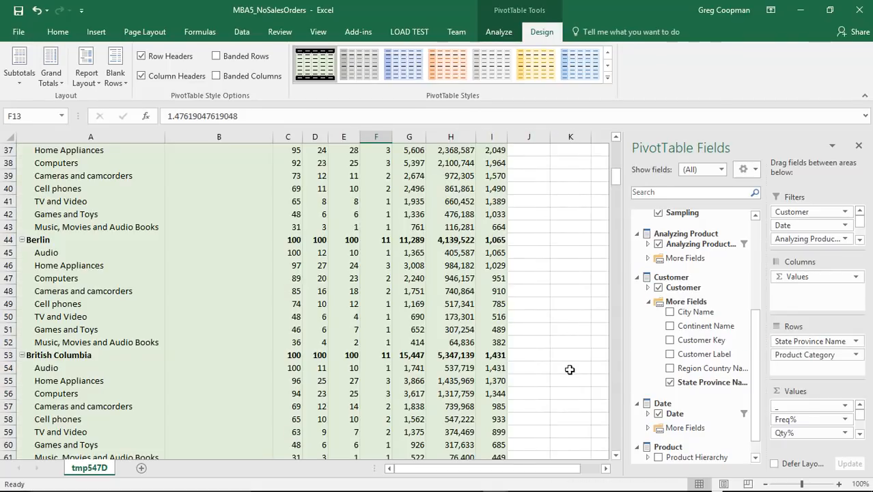
Review the product category frequencies, sales and order figures across the state and province groups.
left_click(319, 341)
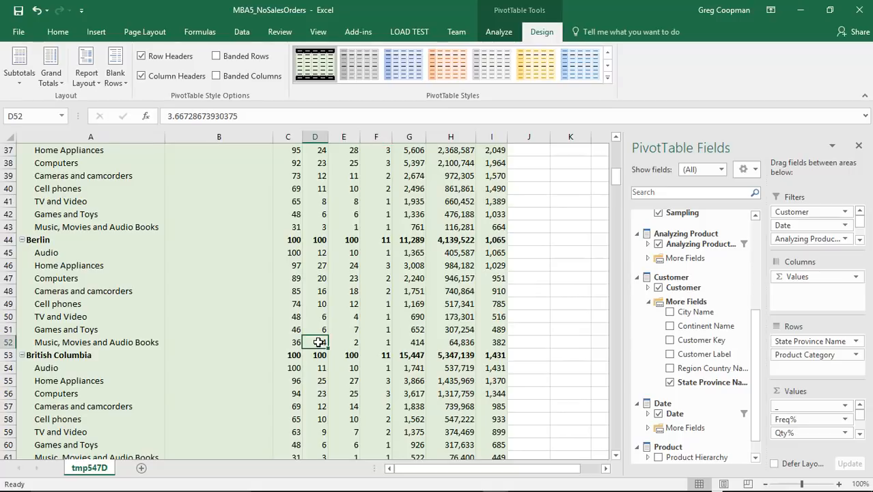
scroll(319, 341, "down", 20)
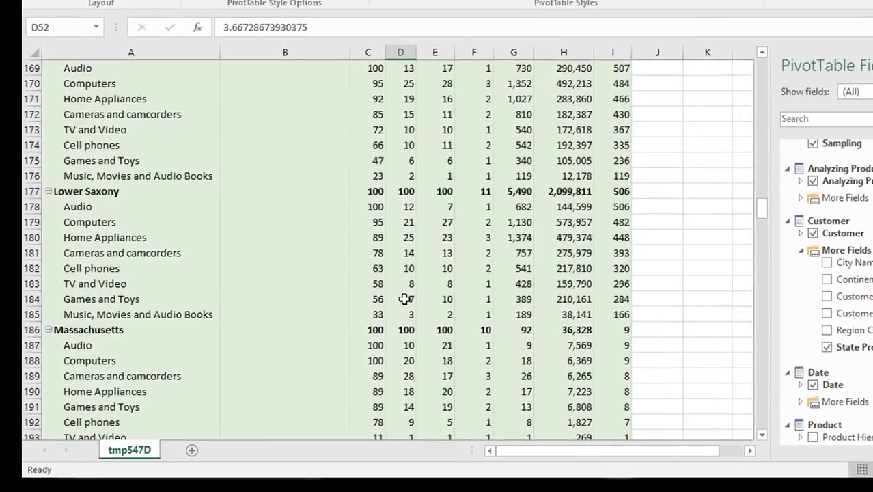
scroll(406, 299, "down", 20)
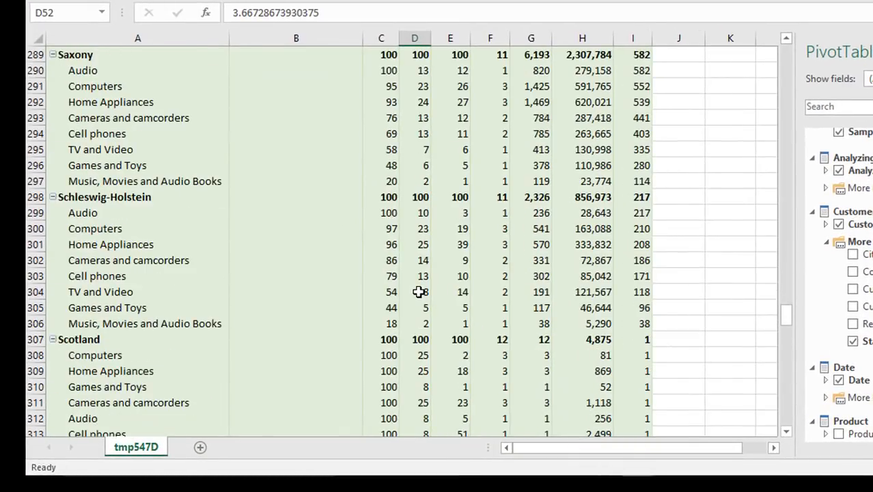
scroll(419, 291, "down", 20)
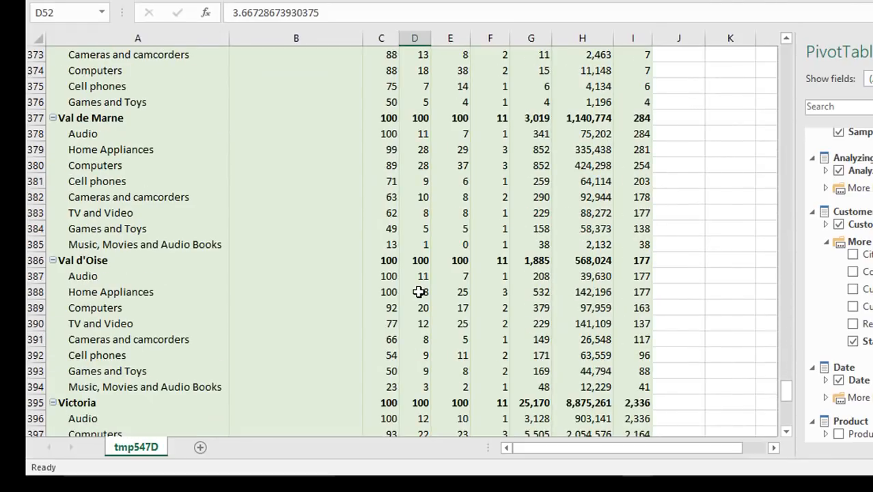
scroll(419, 292, "down", 16)
scroll(419, 292, "up", 20)
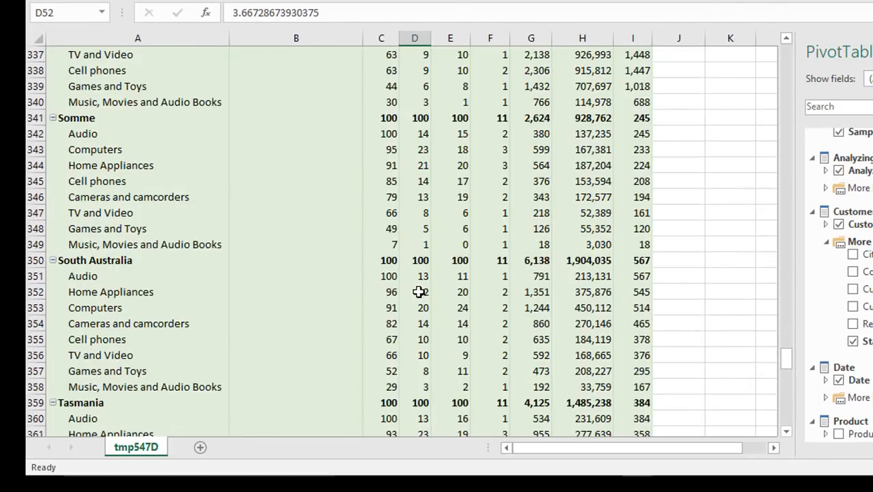
scroll(419, 292, "up", 20)
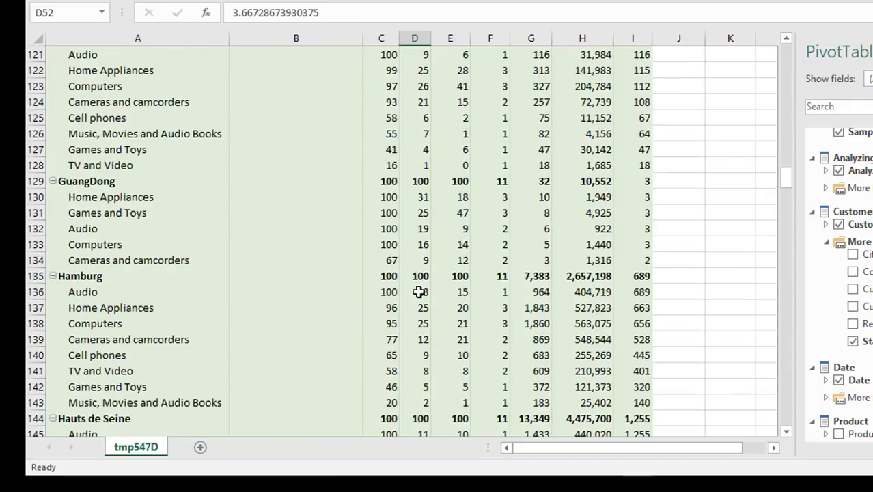
scroll(419, 291, "up", 20)
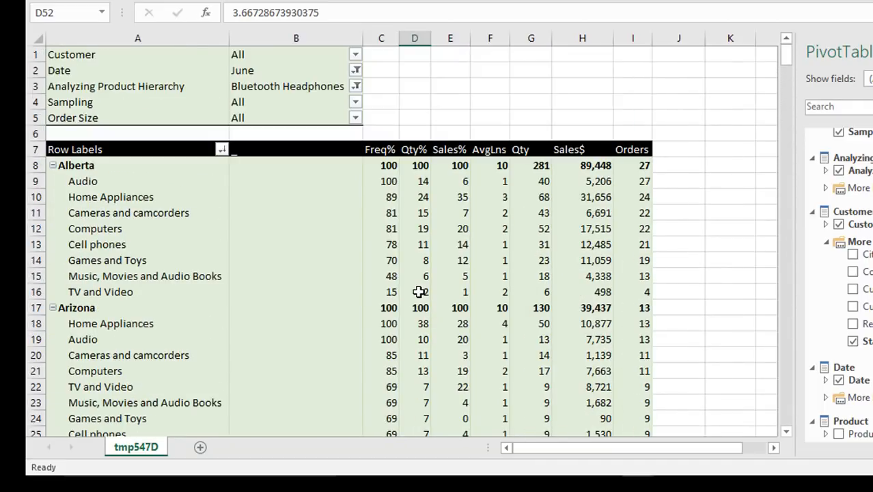